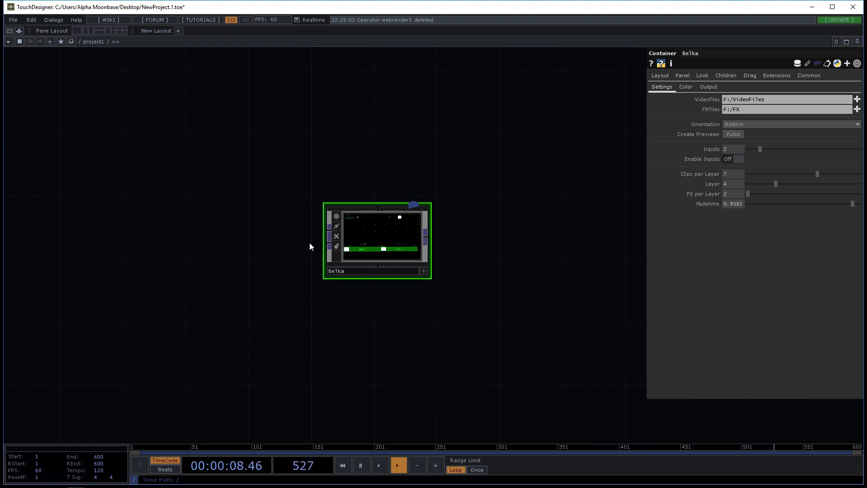
Step: Add a Web Render TOP beside the Belka container and wire its output into Belka's first input
{"action": "scroll", "coordinate": [310, 243], "scroll_direction": "up", "scroll_amount": 5}
{"action": "left_click_drag", "start_coordinate": [311, 237], "coordinate": [239, 265]}
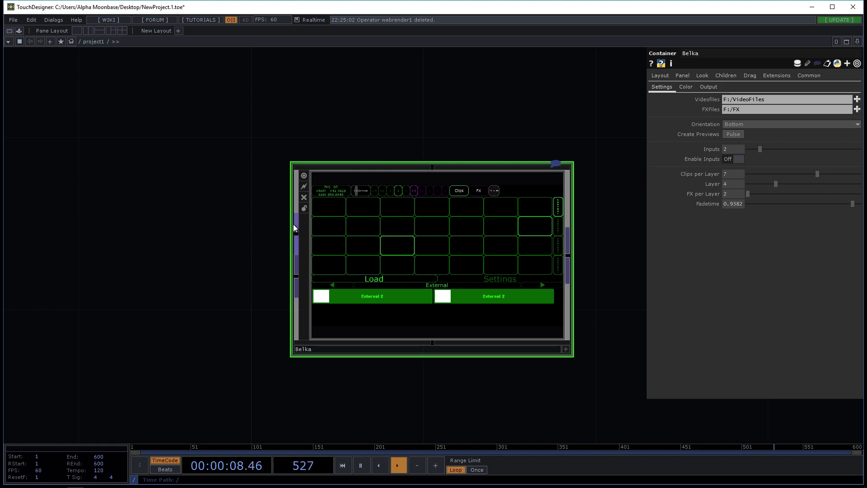
{"action": "key", "text": "Tab"}
{"action": "type", "text": "w"}
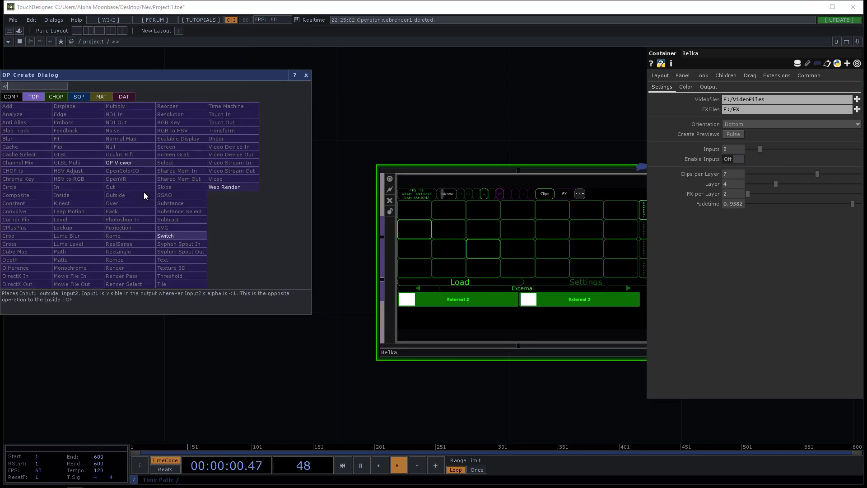
{"action": "left_click", "coordinate": [235, 188]}
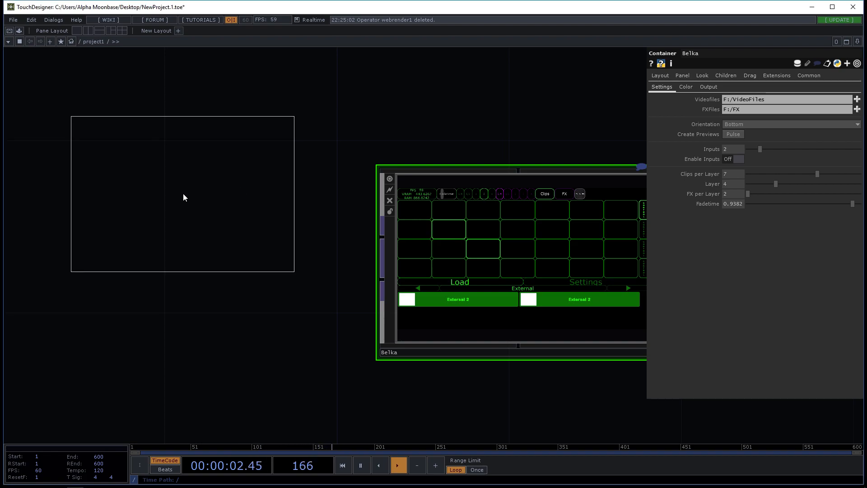
{"action": "left_click", "coordinate": [188, 197]}
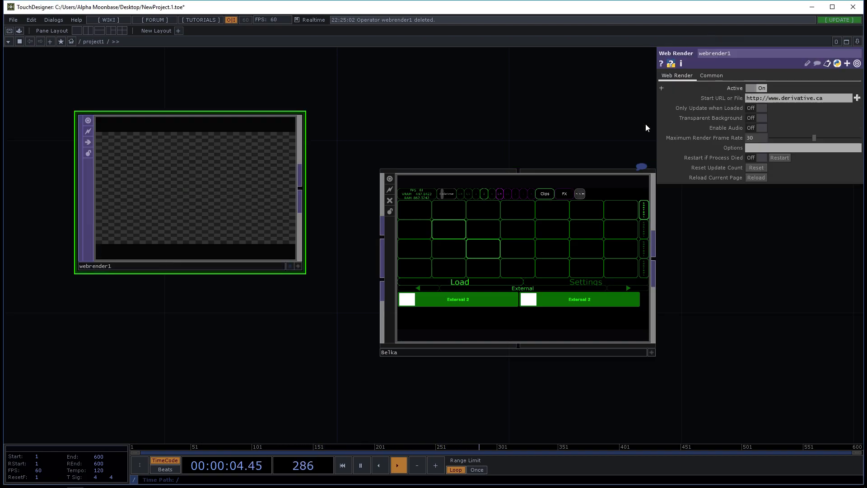
{"action": "left_click_drag", "start_coordinate": [300, 188], "coordinate": [297, 232]}
{"action": "left_click_drag", "start_coordinate": [339, 327], "coordinate": [413, 308]}
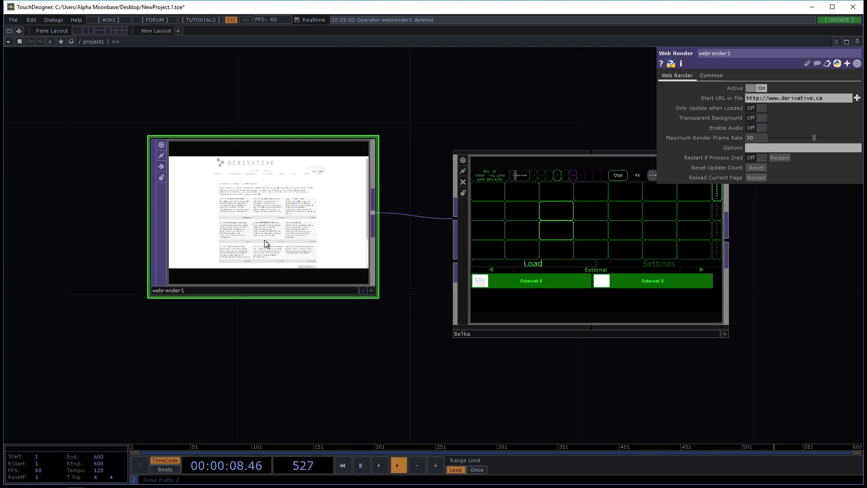
{"action": "left_click_drag", "start_coordinate": [343, 315], "coordinate": [338, 236]}
{"action": "key", "text": "Tab"}
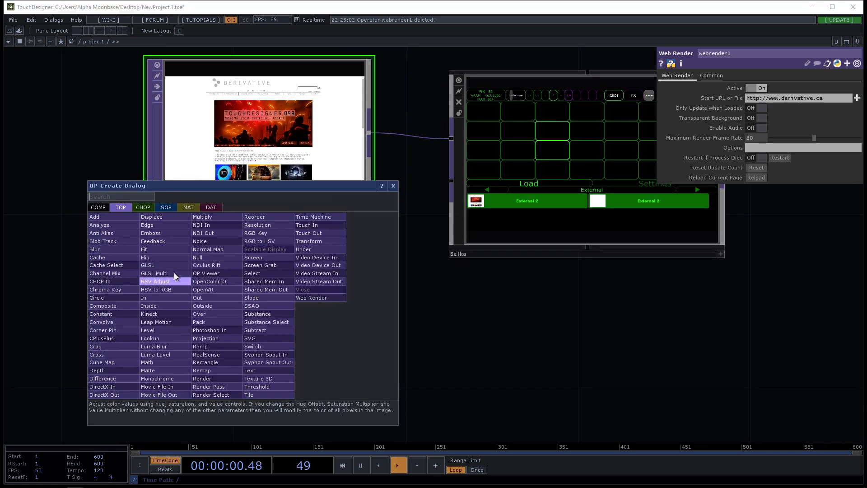
{"action": "type", "text": "ndi"}
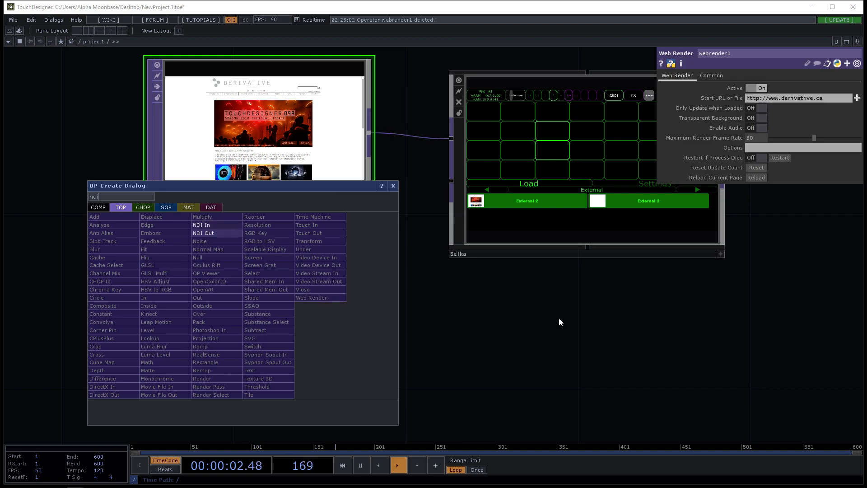
{"action": "key", "text": "Escape"}
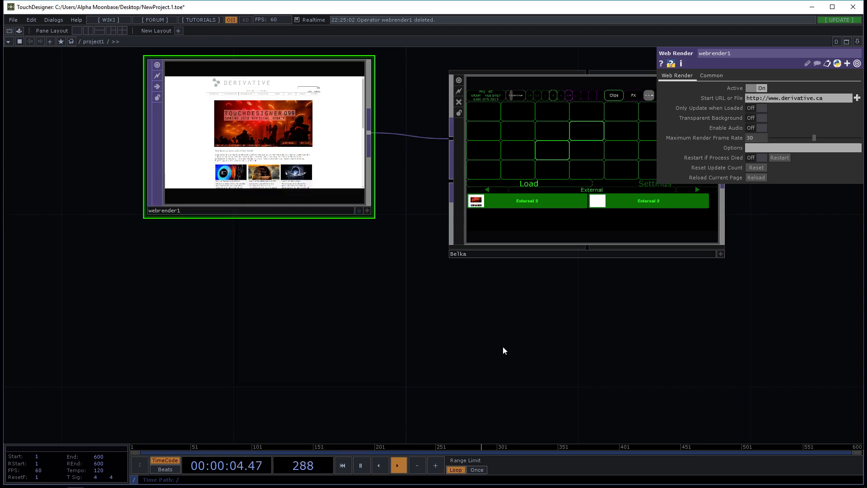
Step: Set the Belka container's number of inputs to 10
{"action": "left_click_drag", "start_coordinate": [423, 348], "coordinate": [368, 364]}
{"action": "scroll", "coordinate": [407, 350], "scroll_direction": "down", "scroll_amount": 3}
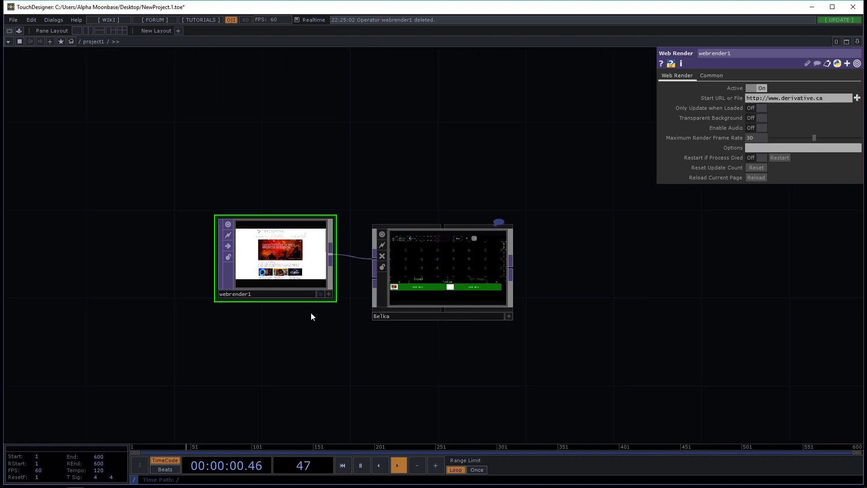
{"action": "scroll", "coordinate": [291, 277], "scroll_direction": "up", "scroll_amount": 2}
{"action": "left_click_drag", "start_coordinate": [392, 337], "coordinate": [398, 299]}
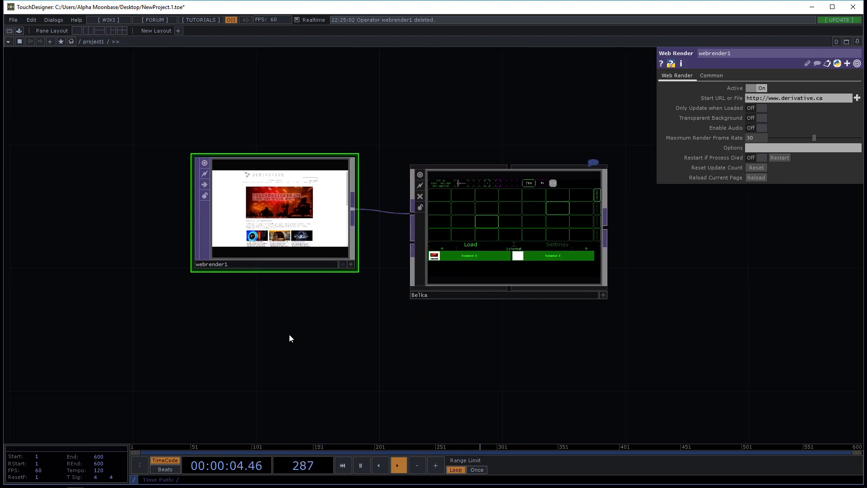
{"action": "left_click_drag", "start_coordinate": [317, 344], "coordinate": [288, 345]}
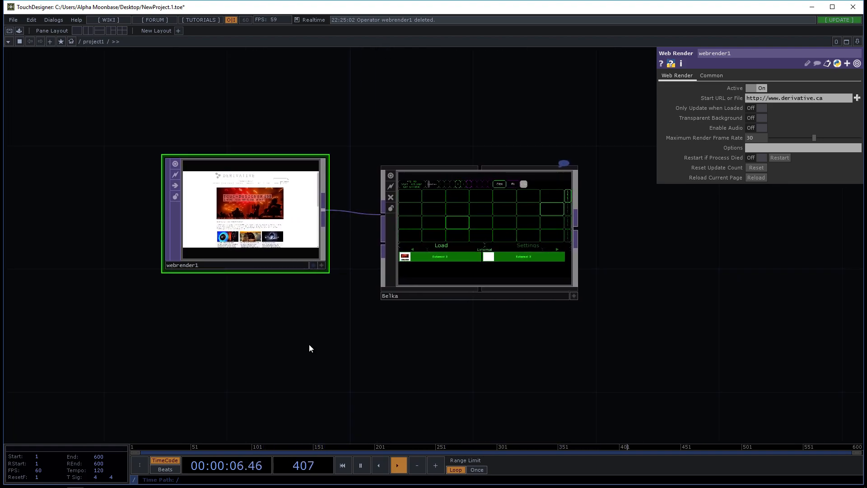
{"action": "left_click", "coordinate": [577, 185]}
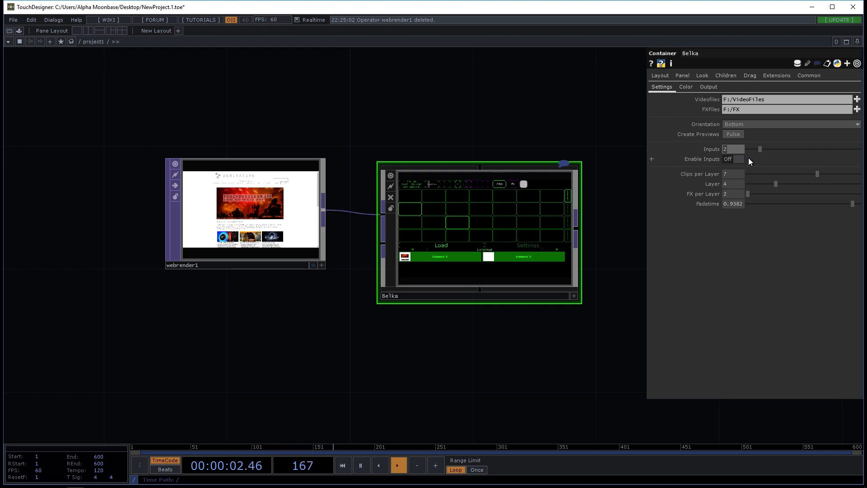
{"action": "type", "text": "10"}
{"action": "key", "text": "Return"}
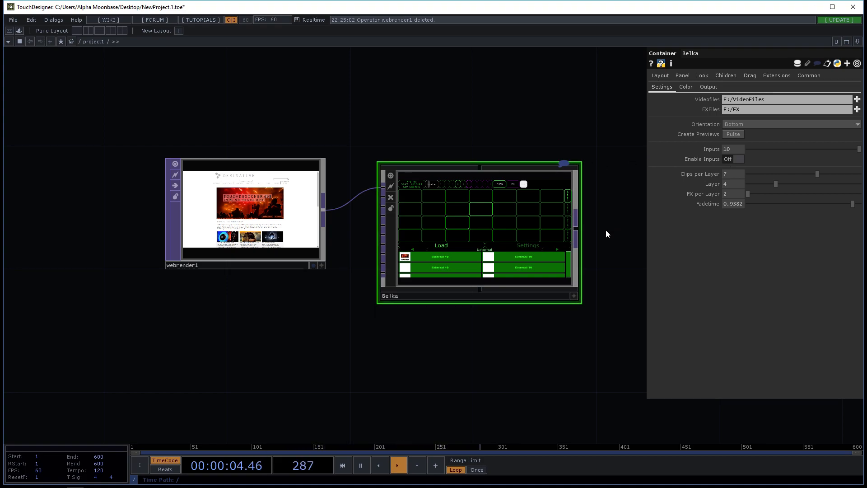
Step: Try the Right orientation for Belka's interface and restore it to Bottom
{"action": "left_click_drag", "start_coordinate": [607, 231], "coordinate": [587, 200]}
{"action": "scroll", "coordinate": [486, 244], "scroll_direction": "up", "scroll_amount": 5}
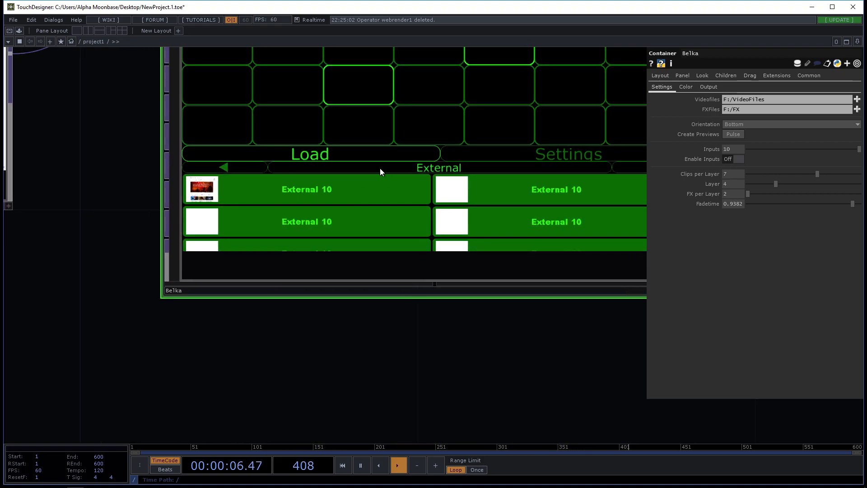
{"action": "scroll", "coordinate": [440, 211], "scroll_direction": "down", "scroll_amount": 5}
{"action": "left_click_drag", "start_coordinate": [527, 320], "coordinate": [508, 345]}
{"action": "left_click_drag", "start_coordinate": [569, 157], "coordinate": [590, 172]}
{"action": "scroll", "coordinate": [440, 204], "scroll_direction": "up", "scroll_amount": 4}
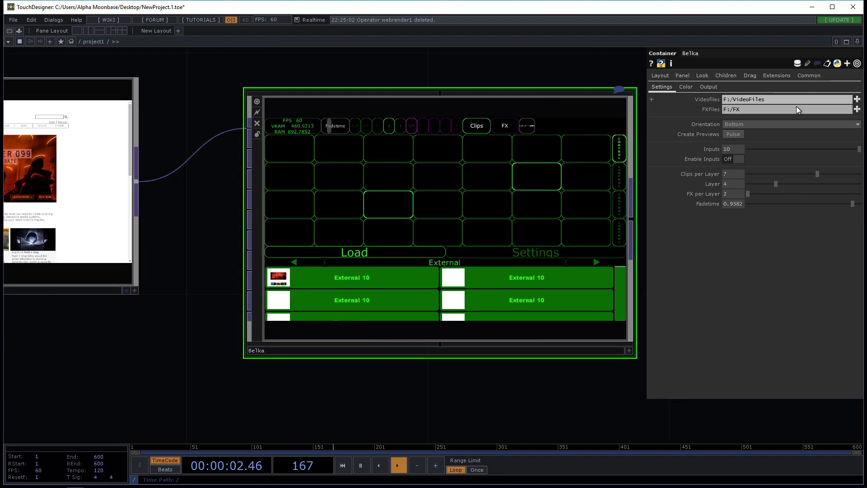
{"action": "left_click_drag", "start_coordinate": [550, 72], "coordinate": [531, 86]}
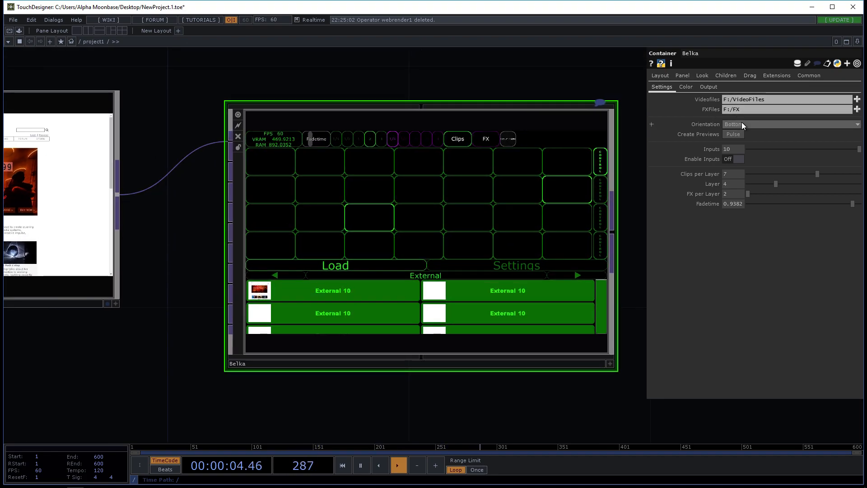
{"action": "left_click", "coordinate": [754, 122]}
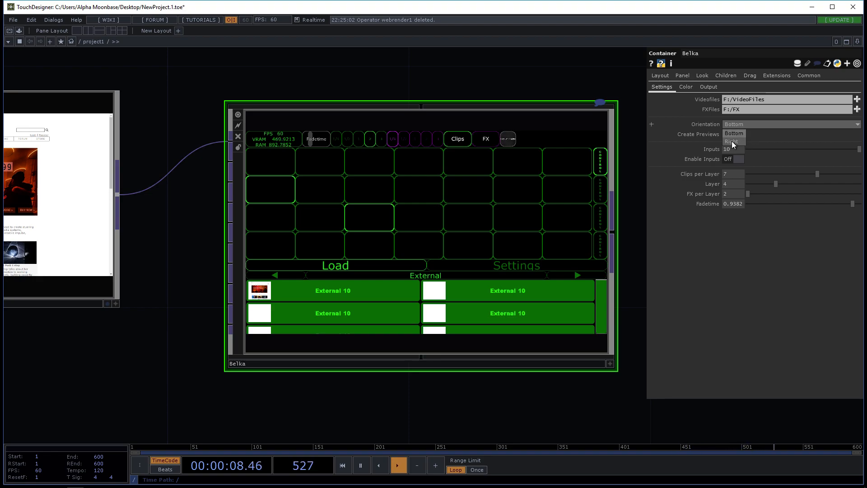
{"action": "left_click", "coordinate": [732, 141]}
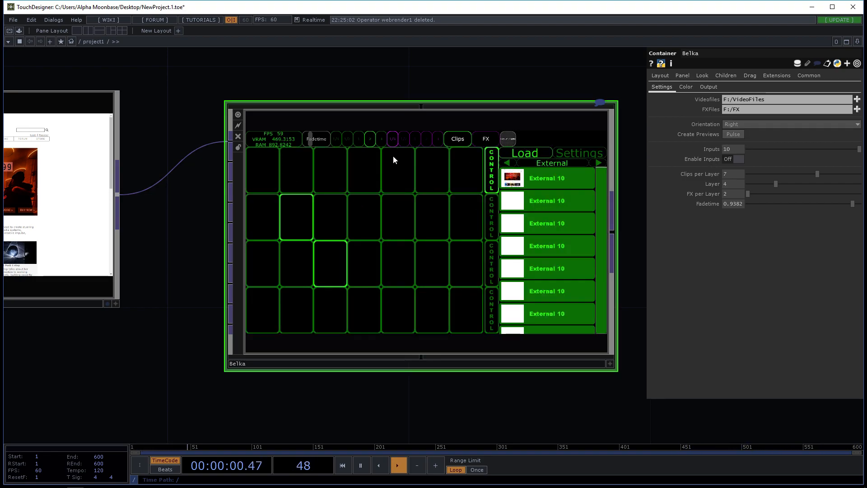
{"action": "left_click", "coordinate": [750, 125]}
{"action": "left_click", "coordinate": [738, 135]}
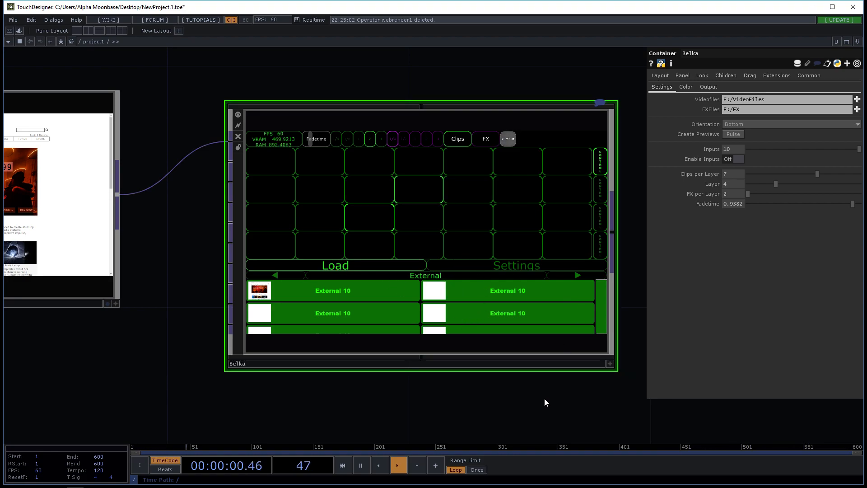
Step: Try several swatches for Belka's Clips color and settle on light blue (0, 0.733333, 1)
{"action": "left_click_drag", "start_coordinate": [545, 400], "coordinate": [534, 390]}
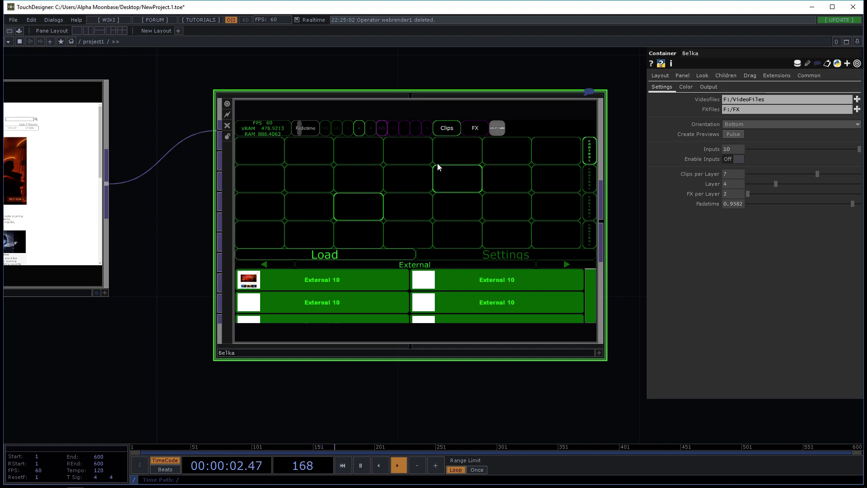
{"action": "left_click", "coordinate": [690, 87]}
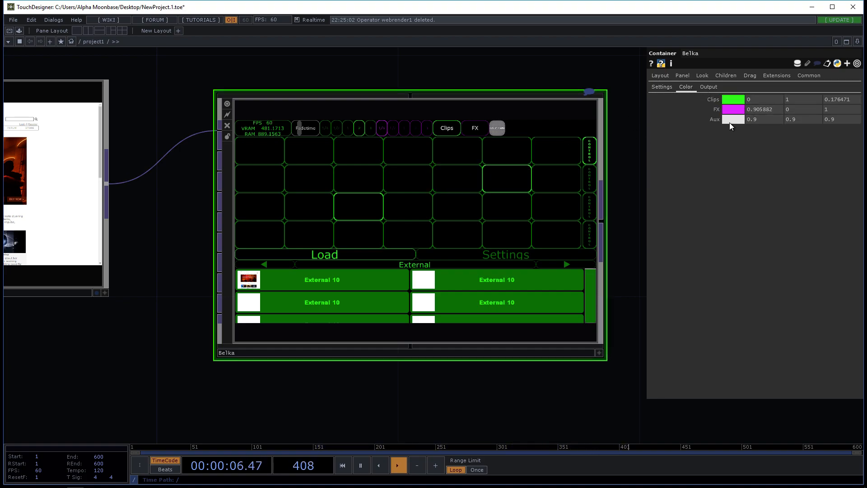
{"action": "scroll", "coordinate": [631, 145], "scroll_direction": "up", "scroll_amount": 2}
{"action": "left_click", "coordinate": [733, 98]}
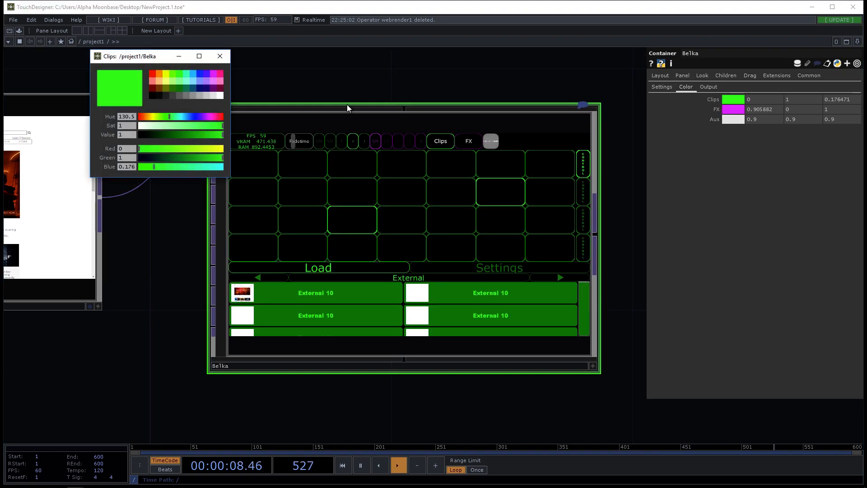
{"action": "left_click", "coordinate": [196, 73]}
{"action": "left_click", "coordinate": [202, 75]}
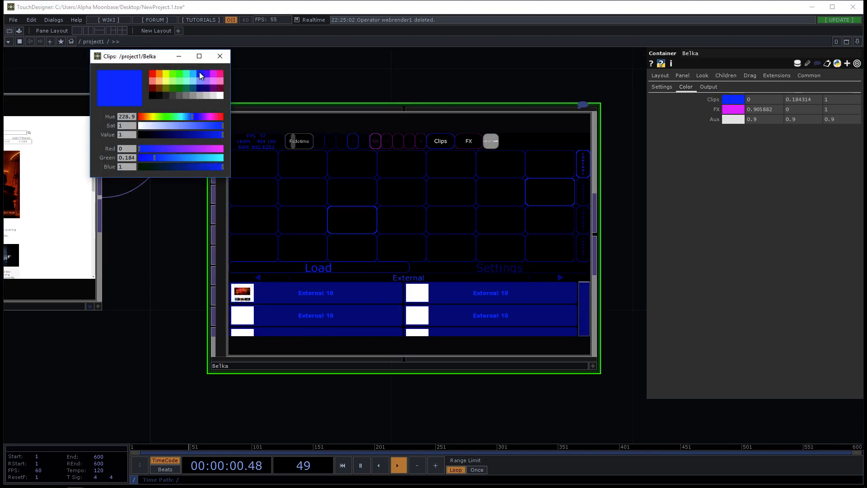
{"action": "left_click", "coordinate": [169, 81]}
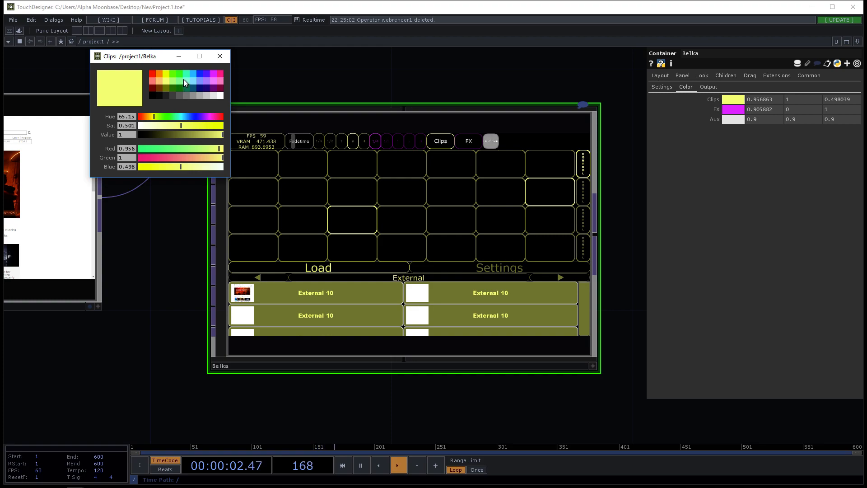
{"action": "left_click", "coordinate": [218, 95]}
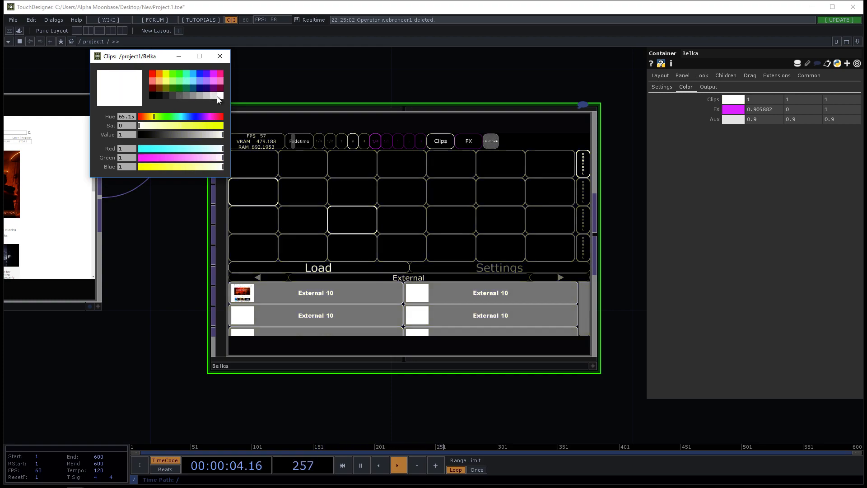
{"action": "left_click", "coordinate": [178, 95]}
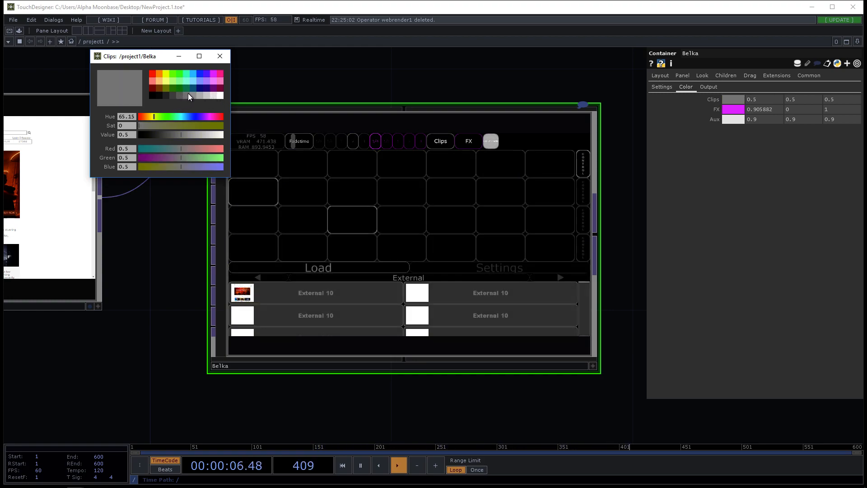
{"action": "left_click", "coordinate": [219, 75]}
{"action": "left_click", "coordinate": [152, 74]}
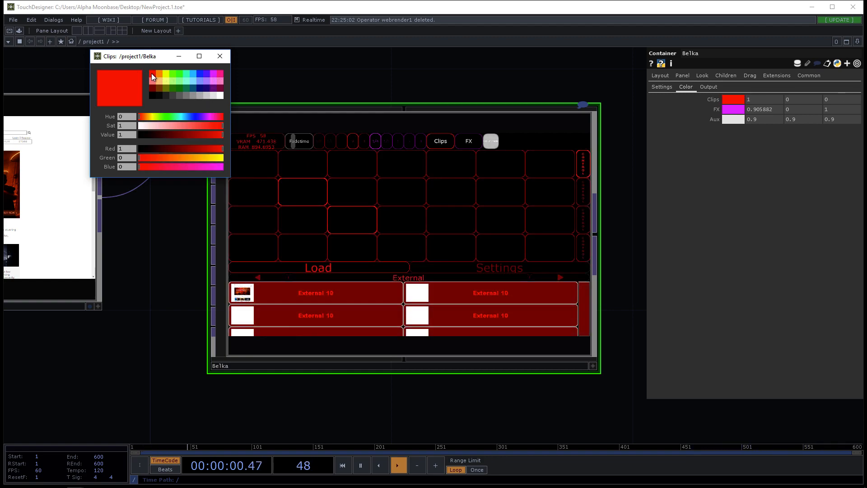
{"action": "left_click_drag", "start_coordinate": [186, 135], "coordinate": [267, 139]}
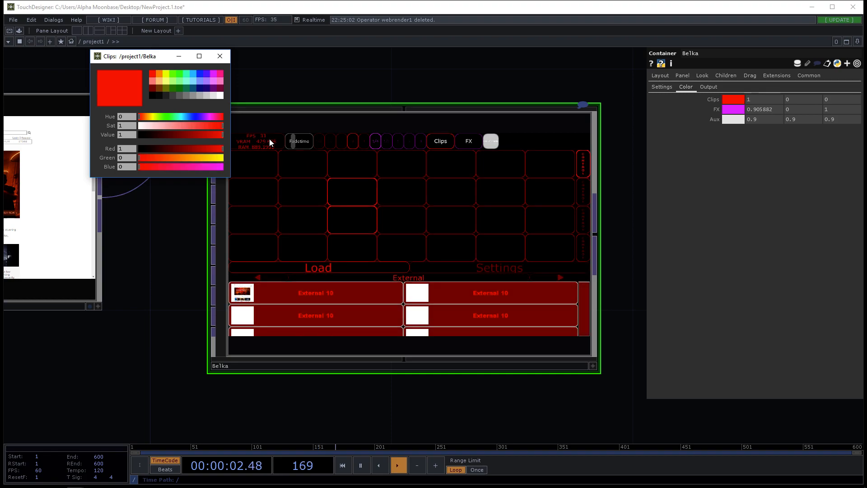
{"action": "left_click", "coordinate": [194, 74]}
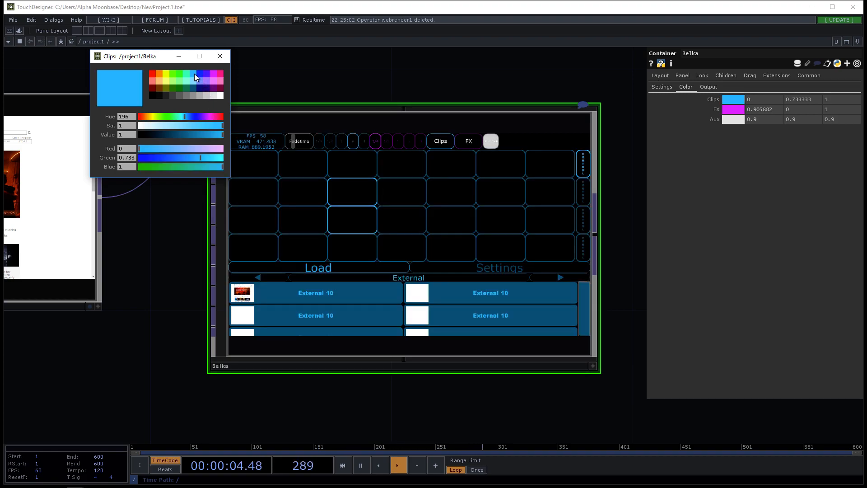
{"action": "left_click", "coordinate": [220, 56]}
Step: Set Belka's FX color to red (1, 0, 0)
{"action": "left_click", "coordinate": [732, 110]}
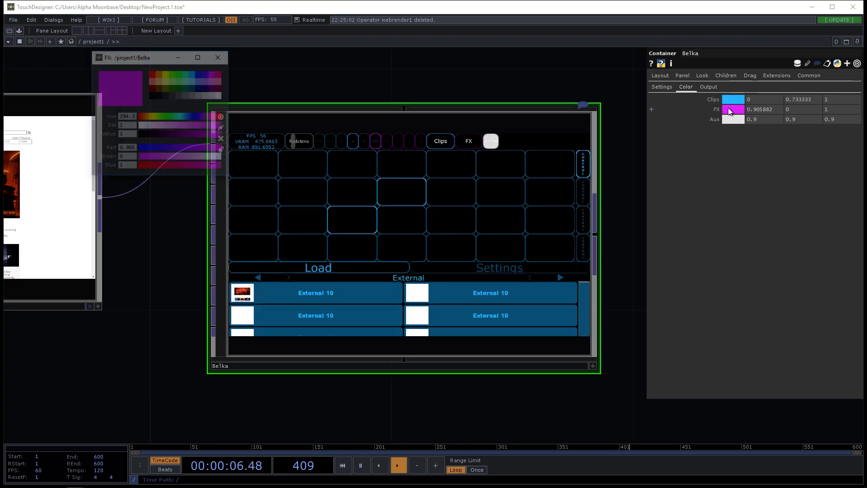
{"action": "left_click", "coordinate": [152, 73]}
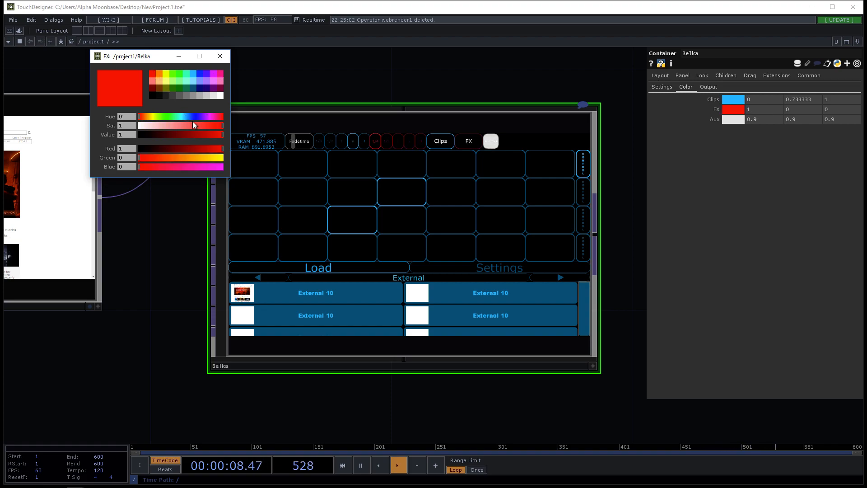
{"action": "left_click", "coordinate": [220, 56]}
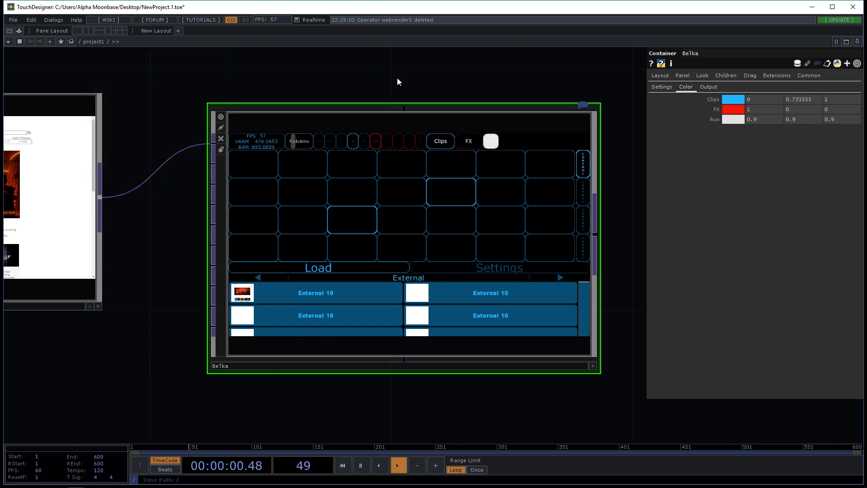
{"action": "scroll", "coordinate": [609, 282], "scroll_direction": "up", "scroll_amount": 2}
{"action": "scroll", "coordinate": [609, 283], "scroll_direction": "down", "scroll_amount": 3}
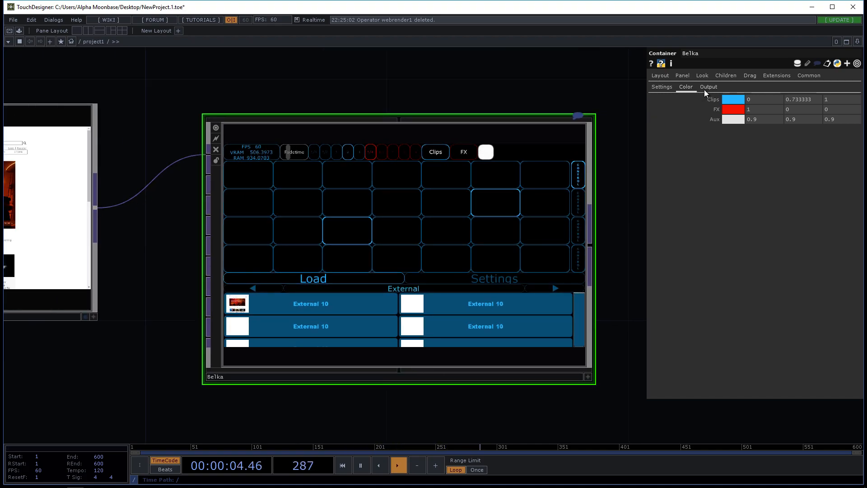
Step: Examine the output resolution setting of the Belka container
{"action": "left_click", "coordinate": [709, 87]}
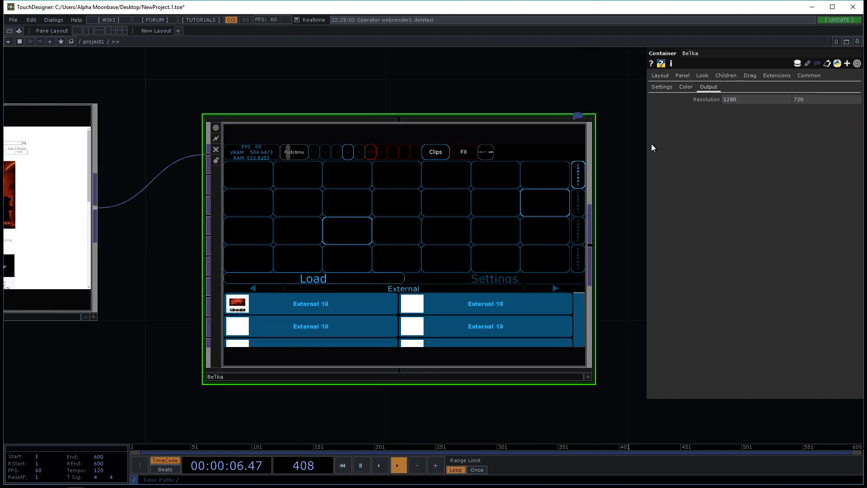
{"action": "left_click_drag", "start_coordinate": [622, 238], "coordinate": [576, 231]}
{"action": "left_click_drag", "start_coordinate": [608, 198], "coordinate": [547, 216]}
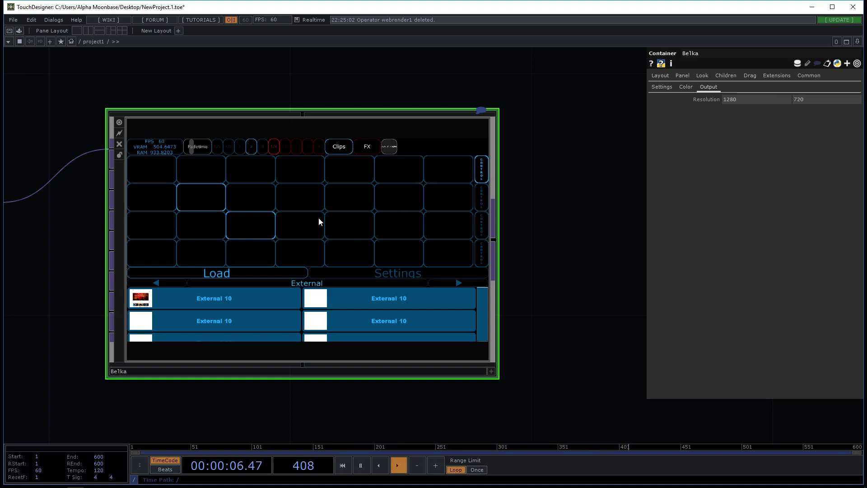
{"action": "left_click_drag", "start_coordinate": [513, 250], "coordinate": [318, 217]}
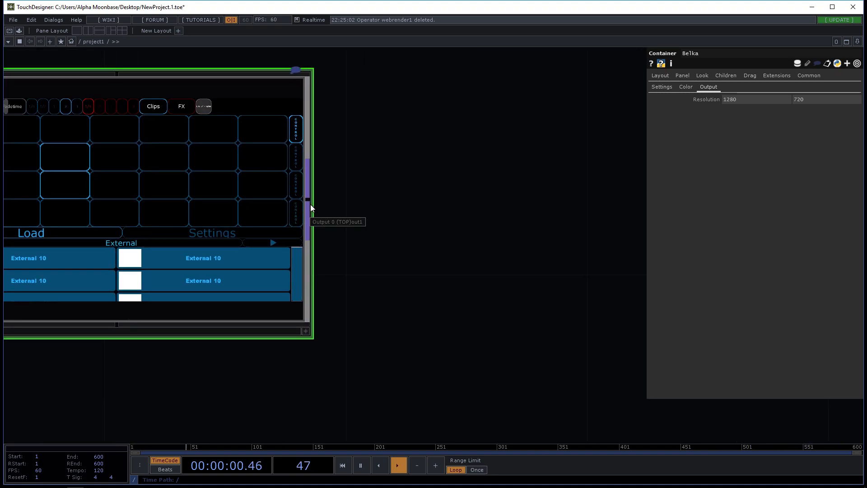
{"action": "left_click_drag", "start_coordinate": [401, 229], "coordinate": [466, 229]}
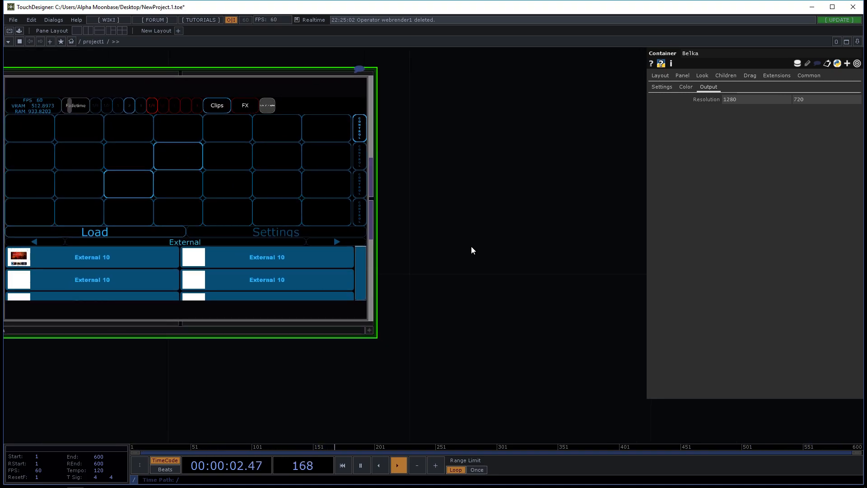
{"action": "scroll", "coordinate": [522, 262], "scroll_direction": "down", "scroll_amount": 5}
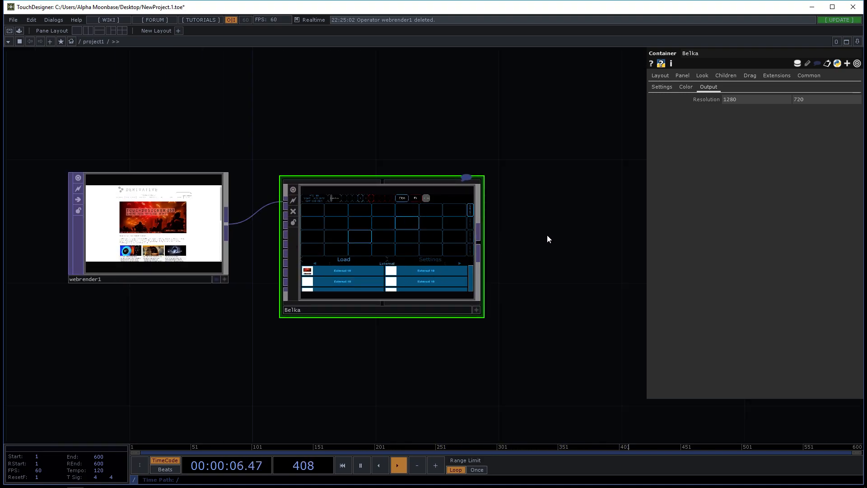
{"action": "scroll", "coordinate": [390, 252], "scroll_direction": "up", "scroll_amount": 3}
{"action": "scroll", "coordinate": [389, 252], "scroll_direction": "up", "scroll_amount": 1}
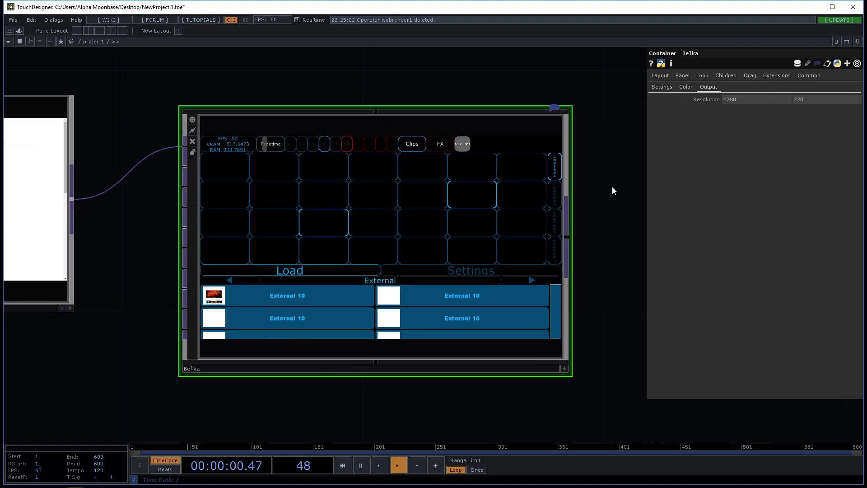
{"action": "scroll", "coordinate": [362, 315], "scroll_direction": "down", "scroll_amount": 3}
{"action": "scroll", "coordinate": [362, 316], "scroll_direction": "up", "scroll_amount": 2}
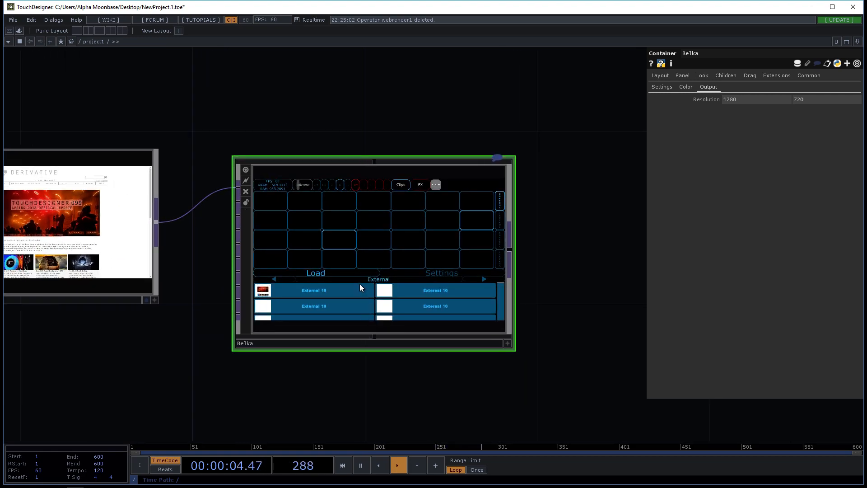
Step: View the Belka container's interface in a separate floating window, and close that window again
{"action": "right_click", "coordinate": [361, 253]}
{"action": "left_click", "coordinate": [389, 223]}
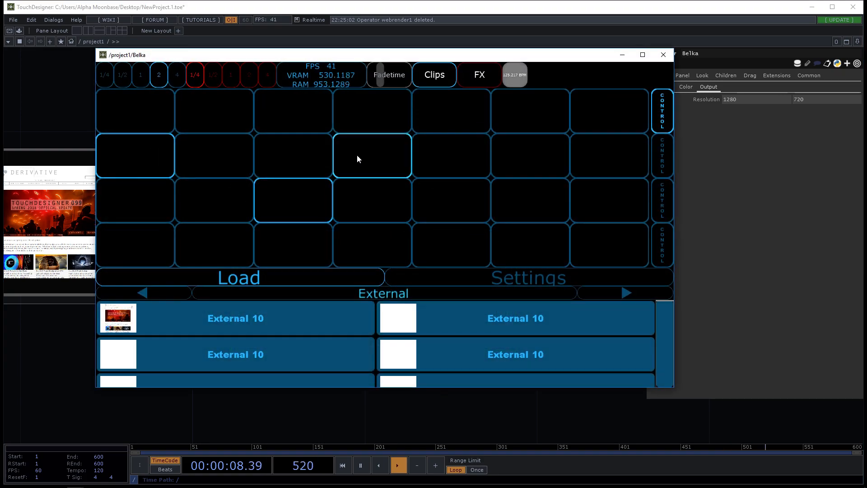
{"action": "left_click_drag", "start_coordinate": [362, 56], "coordinate": [348, 57]}
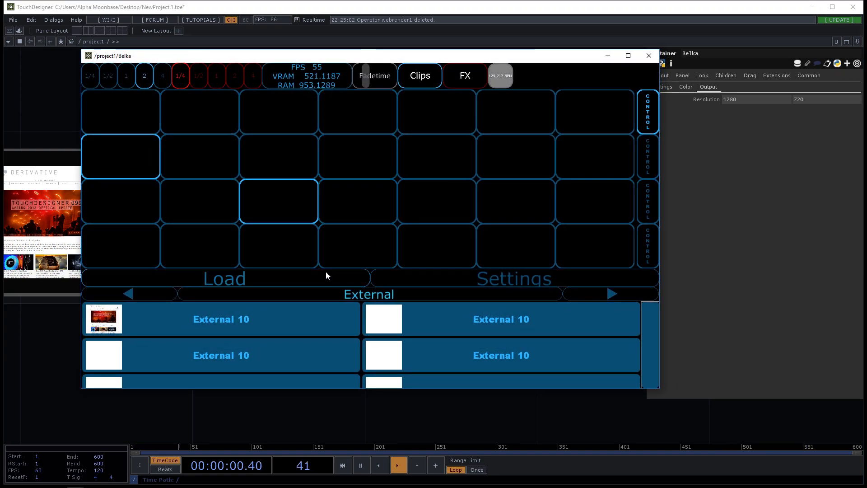
{"action": "left_click", "coordinate": [650, 56]}
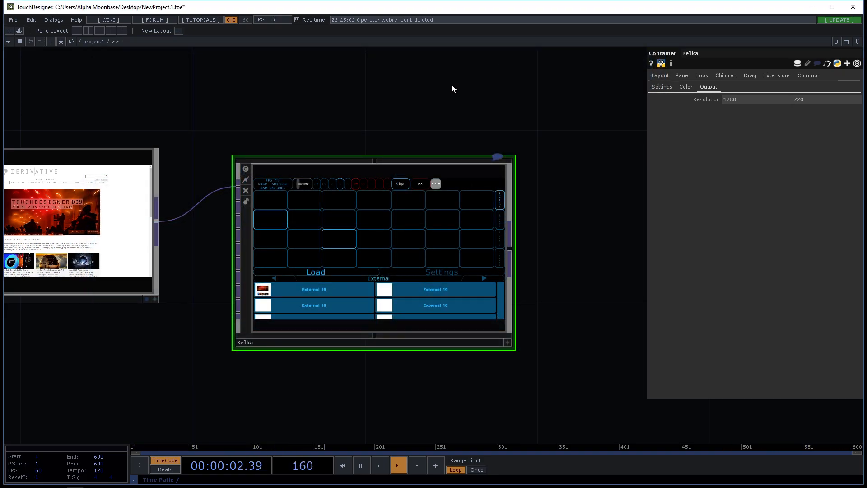
Step: Open Belka's interface in Perform mode
{"action": "key", "text": "F1"}
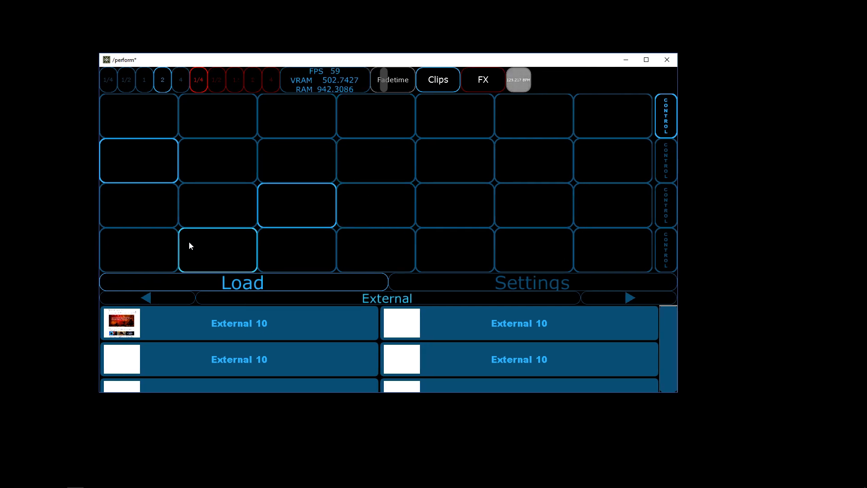
{"action": "scroll", "coordinate": [497, 325], "scroll_direction": "down", "scroll_amount": 2}
{"action": "scroll", "coordinate": [546, 318], "scroll_direction": "up", "scroll_amount": 2}
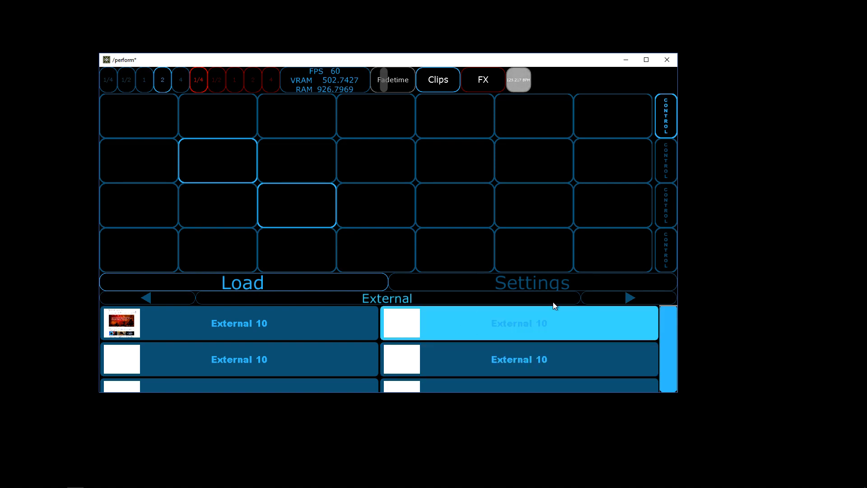
Step: Fill all seven slots of the first clip row with clips from the AnimePersons category
{"action": "left_click", "coordinate": [617, 299]}
{"action": "left_click", "coordinate": [617, 298]}
{"action": "left_click", "coordinate": [617, 297]}
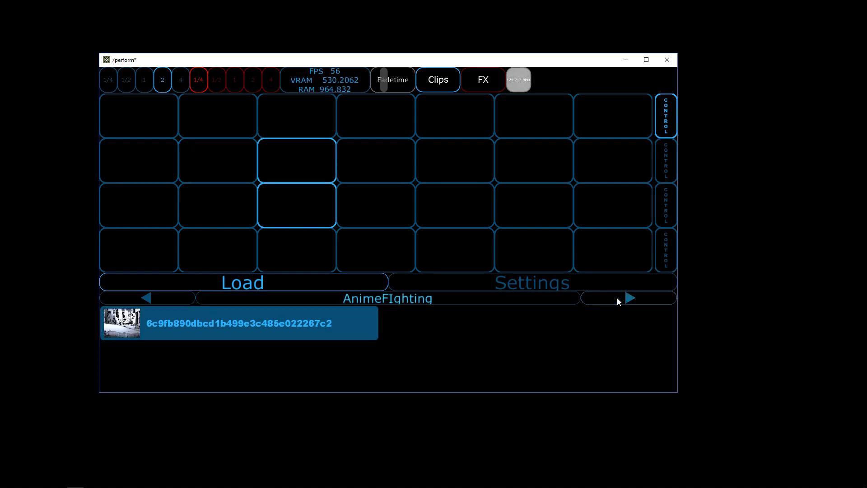
{"action": "left_click", "coordinate": [617, 297]}
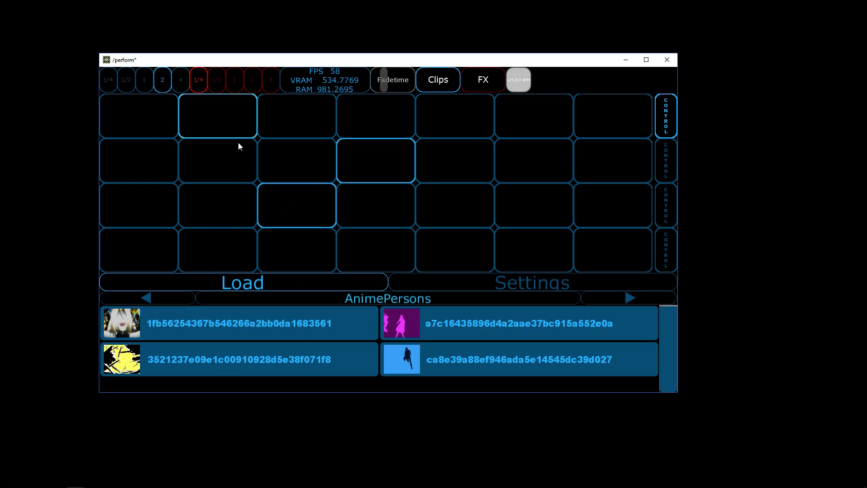
{"action": "left_click_drag", "start_coordinate": [326, 298], "coordinate": [673, 115]}
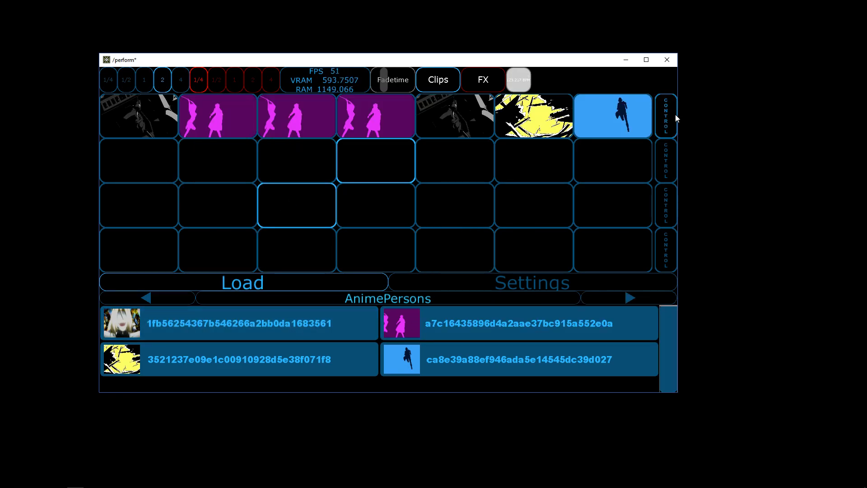
Step: Browse through the remaining clip categories, including Driving, Ortho Wall, SpaceBattle and 9Rings
{"action": "left_click", "coordinate": [627, 298]}
{"action": "left_click", "coordinate": [627, 298]}
{"action": "left_click", "coordinate": [627, 298]}
{"action": "left_click", "coordinate": [627, 298]}
{"action": "left_click", "coordinate": [627, 298]}
{"action": "left_click", "coordinate": [627, 298]}
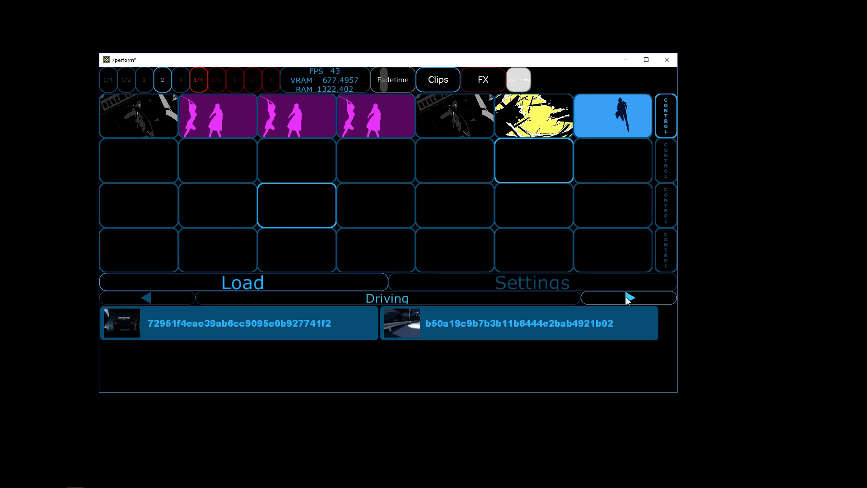
{"action": "left_click", "coordinate": [627, 298]}
{"action": "left_click", "coordinate": [627, 298]}
{"action": "left_click", "coordinate": [627, 298]}
{"action": "left_click", "coordinate": [630, 298]}
{"action": "left_click", "coordinate": [629, 298]}
{"action": "left_click", "coordinate": [630, 299]}
{"action": "left_click", "coordinate": [630, 299]}
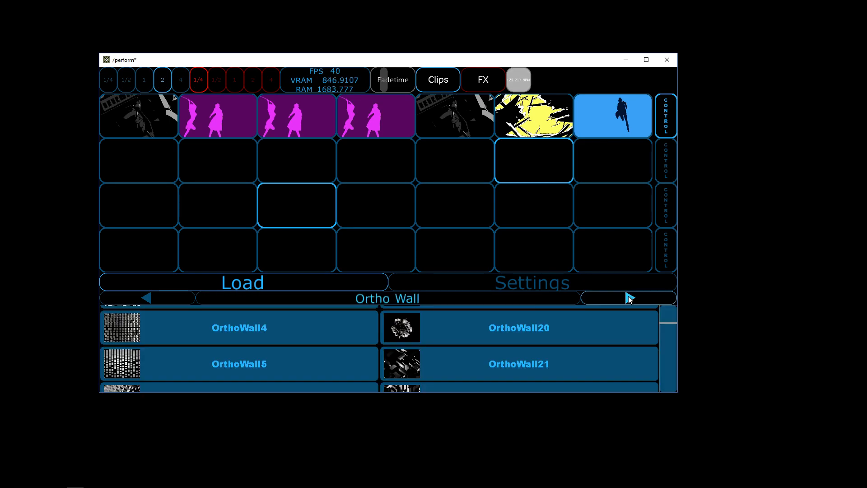
{"action": "left_click", "coordinate": [629, 299]}
{"action": "left_click", "coordinate": [629, 298]}
{"action": "left_click", "coordinate": [630, 298]}
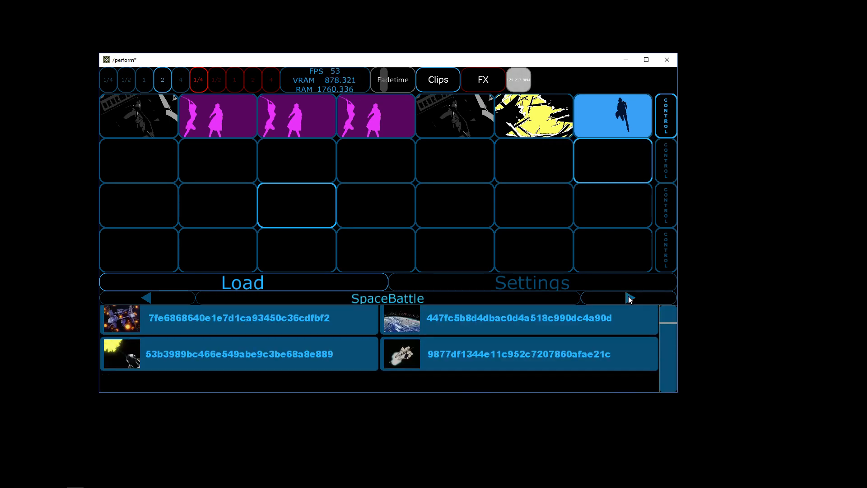
{"action": "left_click", "coordinate": [630, 298]}
{"action": "left_click", "coordinate": [629, 299]}
{"action": "left_click", "coordinate": [629, 298]}
{"action": "left_click", "coordinate": [629, 298]}
{"action": "left_click", "coordinate": [629, 298]}
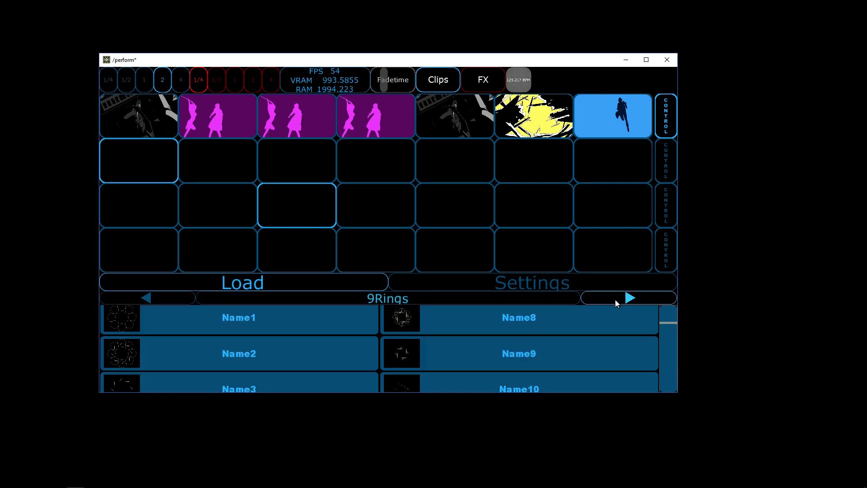
Step: Load the web page source from the External category into the second row's second and third slots, and leave Perform mode
{"action": "left_click", "coordinate": [146, 298]}
{"action": "left_click_drag", "start_coordinate": [257, 333], "coordinate": [203, 153]}
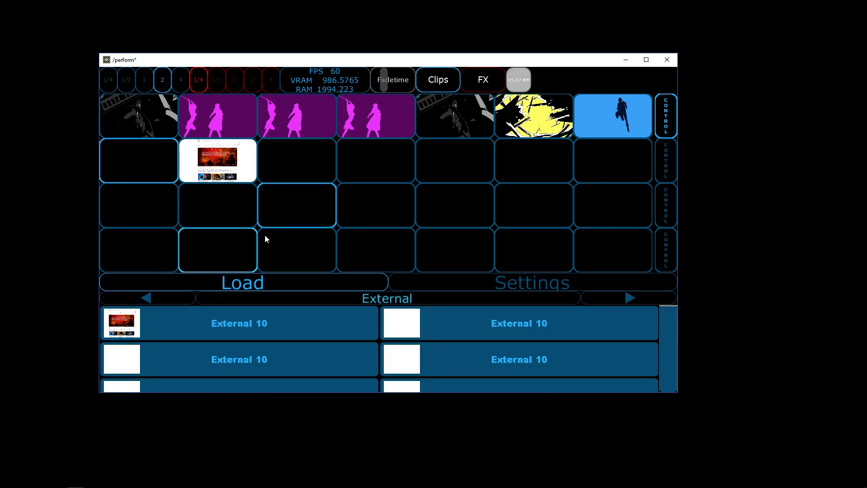
{"action": "left_click_drag", "start_coordinate": [279, 330], "coordinate": [287, 164]}
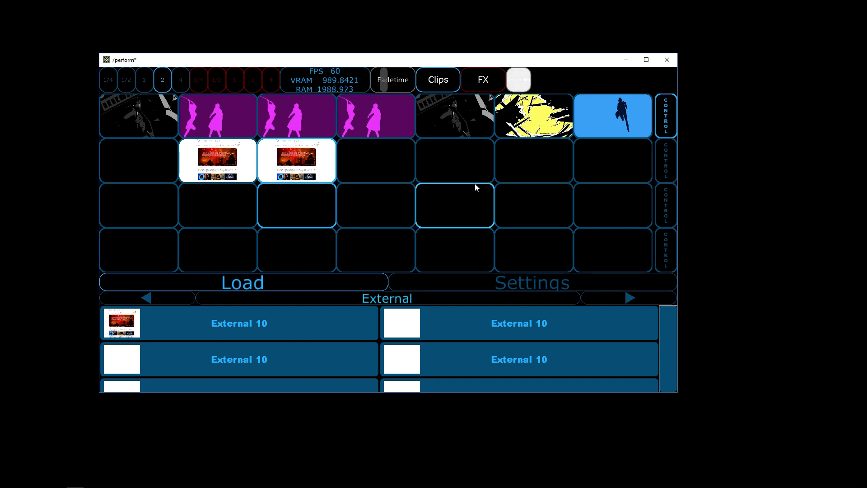
{"action": "key", "text": "Escape"}
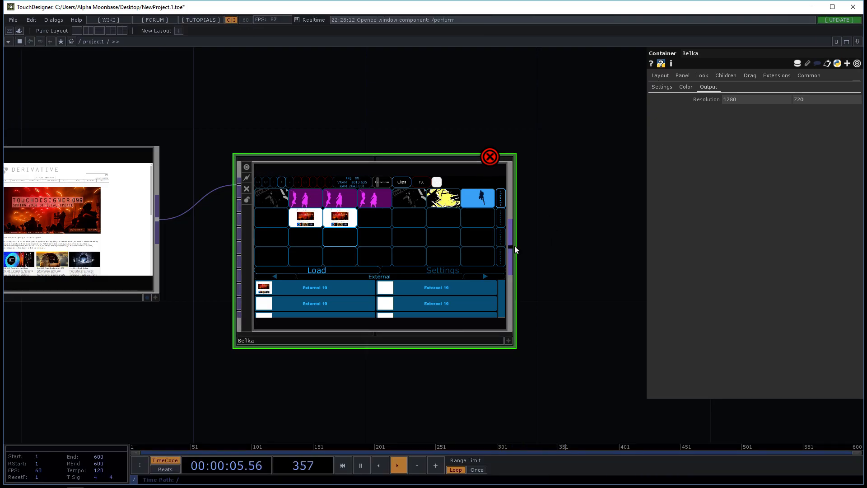
Step: Create a Null TOP connected to Belka's first output and place it beside the container
{"action": "key", "text": "Tab"}
{"action": "type", "text": "nu"}
{"action": "left_click", "coordinate": [485, 203]}
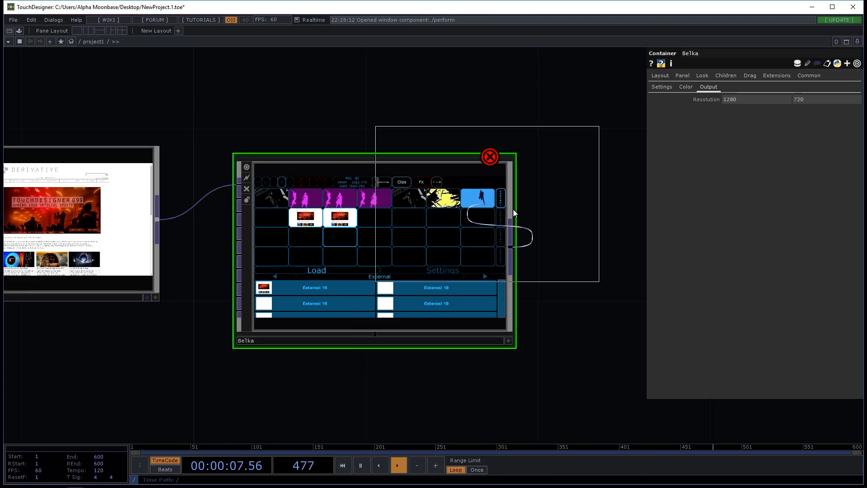
{"action": "left_click", "coordinate": [650, 224]}
{"action": "left_click_drag", "start_coordinate": [548, 92], "coordinate": [402, 68]}
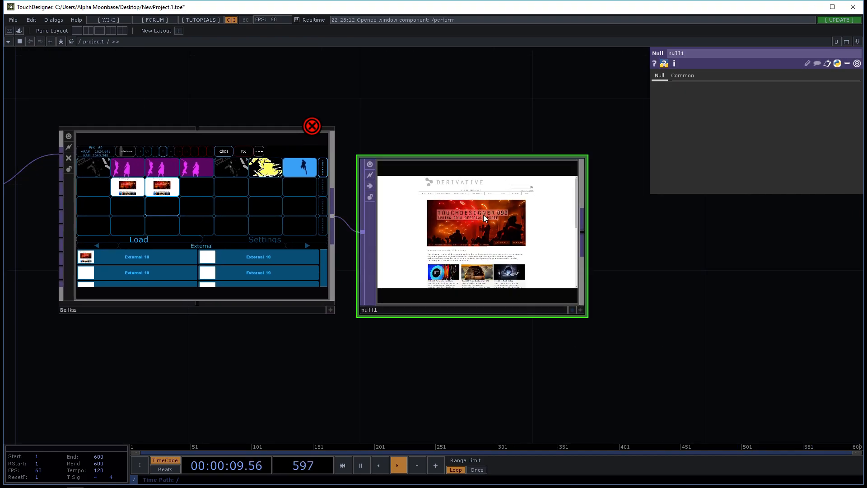
{"action": "scroll", "coordinate": [462, 174], "scroll_direction": "up", "scroll_amount": 5}
{"action": "scroll", "coordinate": [473, 221], "scroll_direction": "down", "scroll_amount": 3}
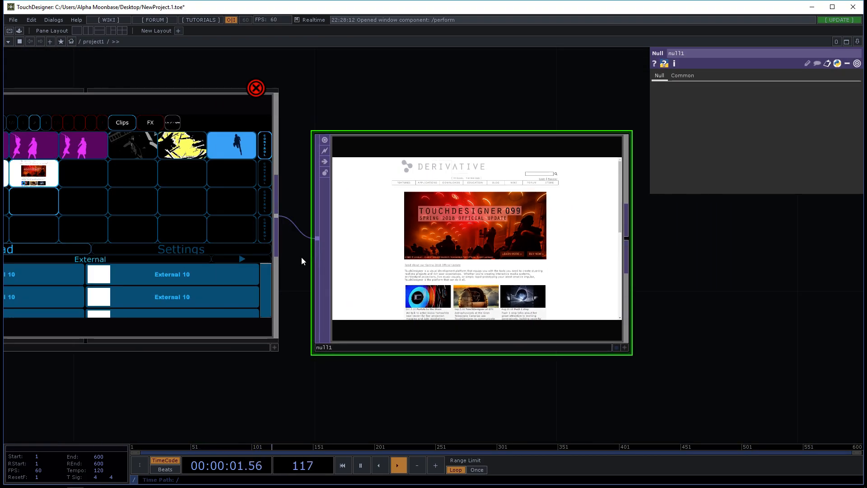
Step: Back in Perform mode, play the first row's blue silhouette clip and set the layer's blend mode to Outside Luminance in its settings
{"action": "key", "text": "F1"}
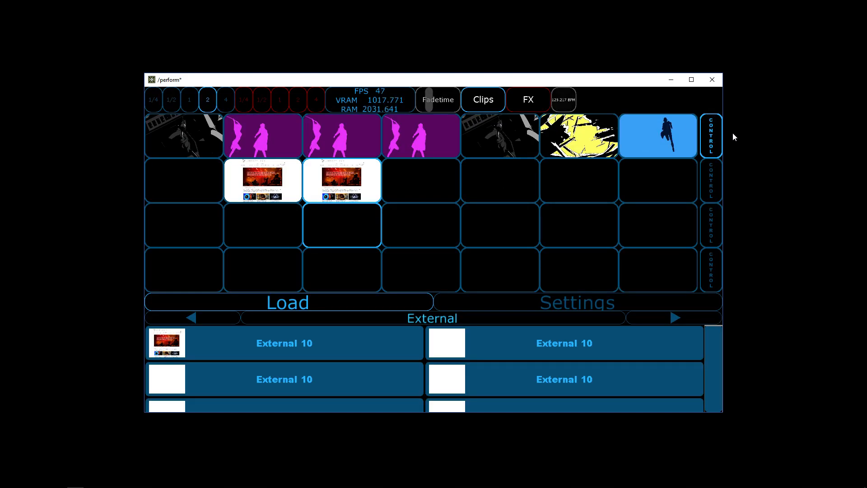
{"action": "left_click", "coordinate": [582, 307]}
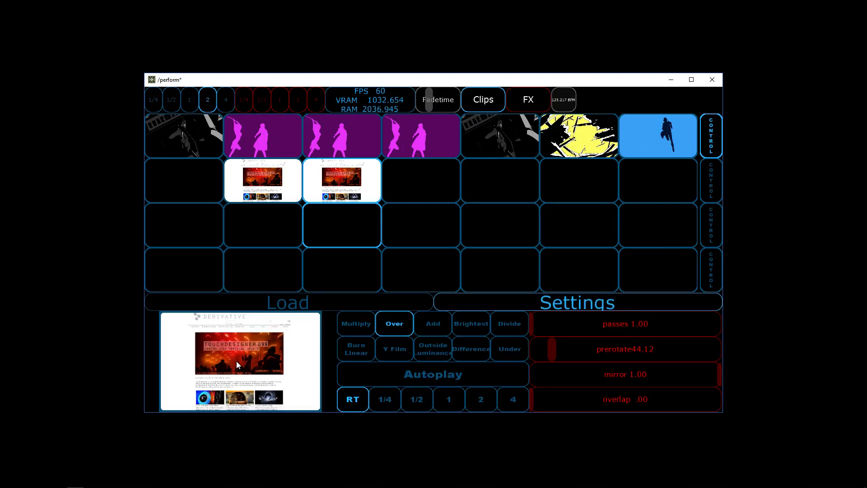
{"action": "left_click", "coordinate": [668, 140]}
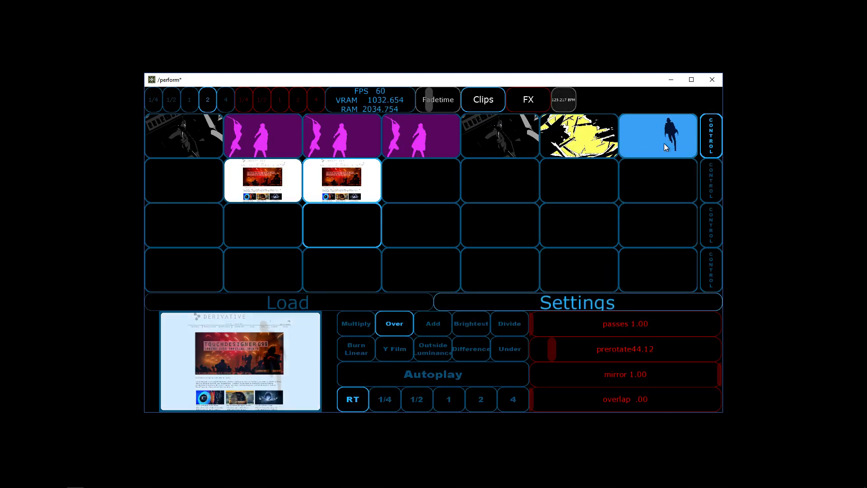
{"action": "left_click", "coordinate": [425, 352]}
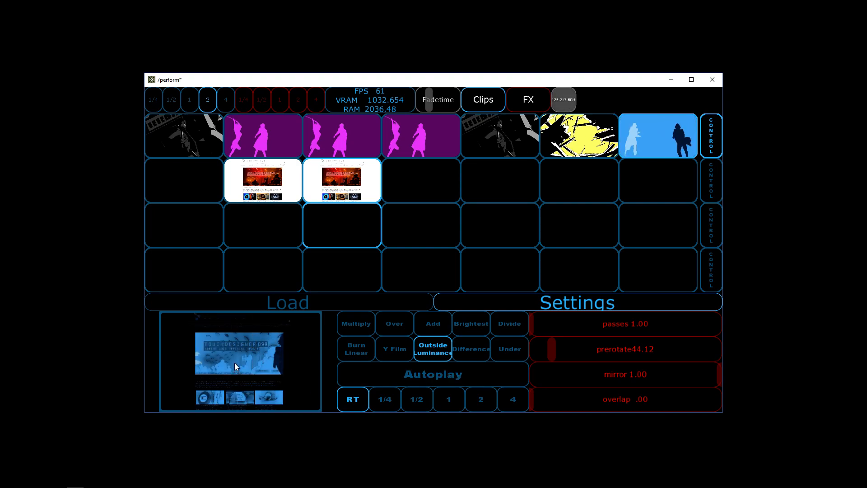
Step: Load Template.tox from the Standart effects into the first FX slot of the top layer
{"action": "left_click", "coordinate": [532, 102]}
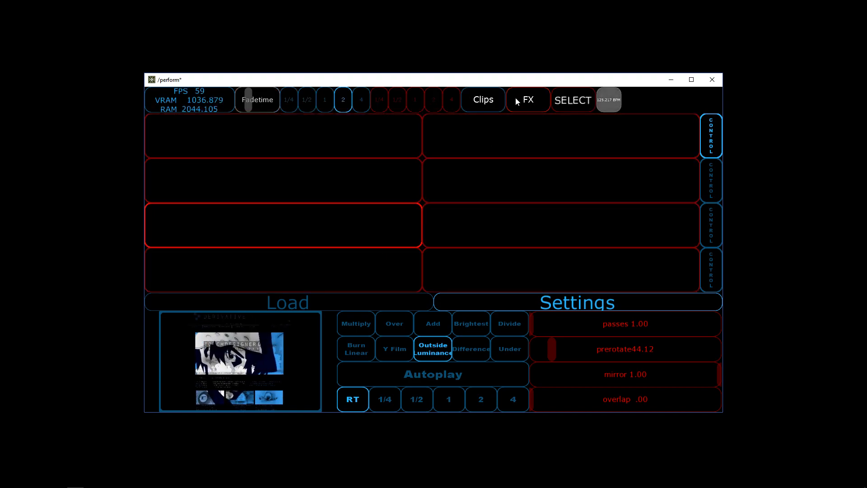
{"action": "left_click", "coordinate": [356, 306]}
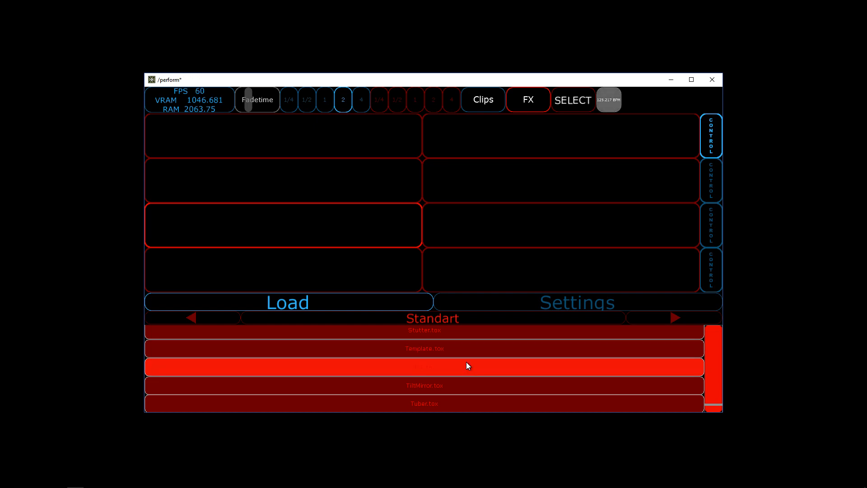
{"action": "left_click_drag", "start_coordinate": [433, 350], "coordinate": [287, 143]}
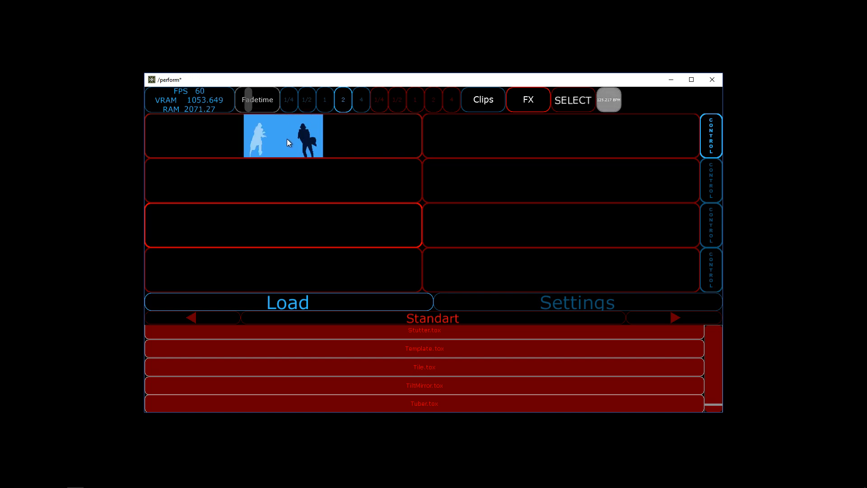
Step: Open the loaded template effect's network for editing and go inside its fx component
{"action": "key", "text": "ctrl+e"}
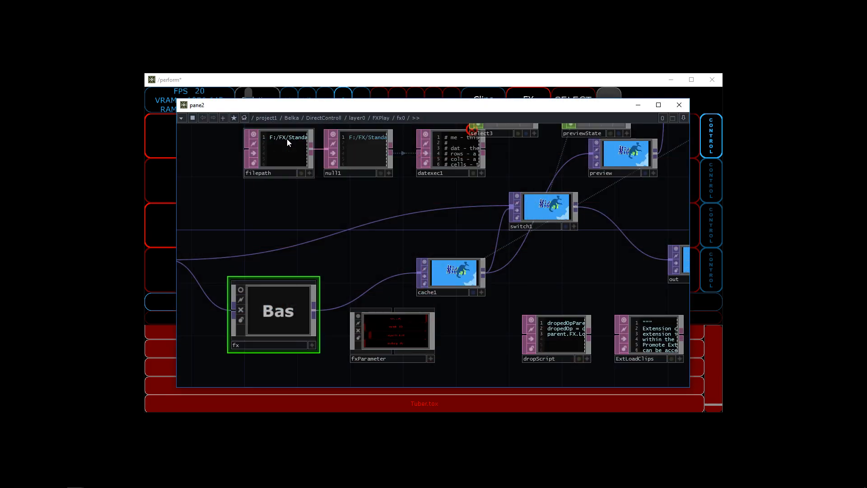
{"action": "left_click_drag", "start_coordinate": [338, 260], "coordinate": [378, 297]}
{"action": "left_click_drag", "start_coordinate": [432, 262], "coordinate": [509, 160]}
{"action": "left_click_drag", "start_coordinate": [498, 198], "coordinate": [459, 227]}
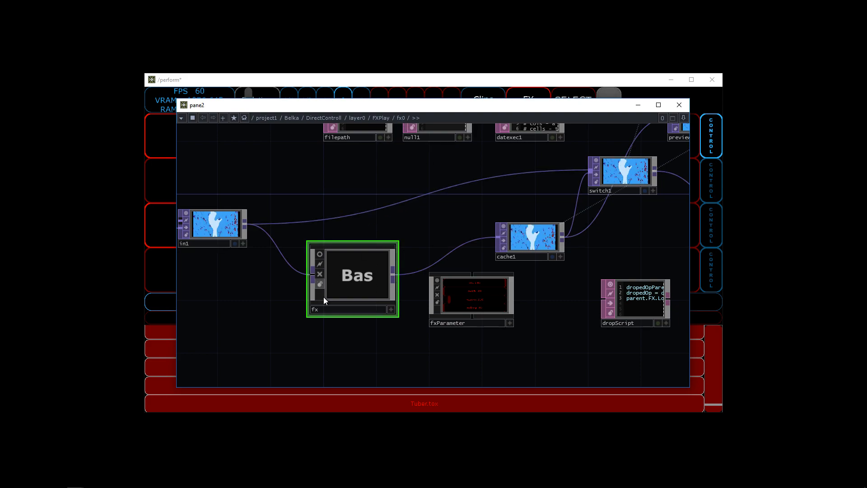
{"action": "double_click", "coordinate": [351, 274]}
Step: Examine the fx network's parameter definition table, par1 channels, and in1 and out1 operators
{"action": "left_click_drag", "start_coordinate": [393, 280], "coordinate": [341, 200]}
{"action": "scroll", "coordinate": [383, 278], "scroll_direction": "down", "scroll_amount": 6}
{"action": "scroll", "coordinate": [393, 286], "scroll_direction": "up", "scroll_amount": 2}
{"action": "left_click_drag", "start_coordinate": [442, 245], "coordinate": [430, 158]}
{"action": "left_click_drag", "start_coordinate": [570, 219], "coordinate": [580, 263]}
{"action": "left_click_drag", "start_coordinate": [335, 249], "coordinate": [347, 225]}
{"action": "left_click_drag", "start_coordinate": [352, 294], "coordinate": [308, 235]}
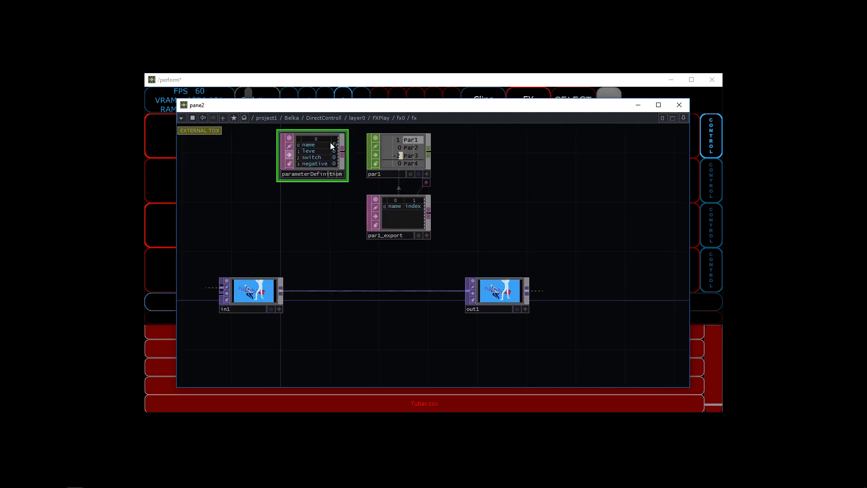
Step: Insert an Edge TOP into the connection between in1 and out1 in the fx network
{"action": "left_click_drag", "start_coordinate": [334, 261], "coordinate": [354, 246]}
{"action": "scroll", "coordinate": [375, 288], "scroll_direction": "up", "scroll_amount": 3}
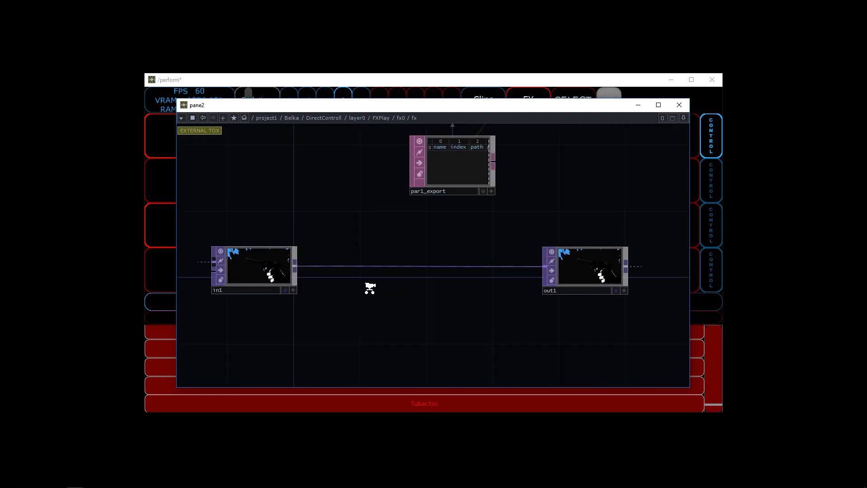
{"action": "right_click", "coordinate": [294, 266]}
{"action": "type", "text": "edge"}
{"action": "left_click", "coordinate": [199, 189]}
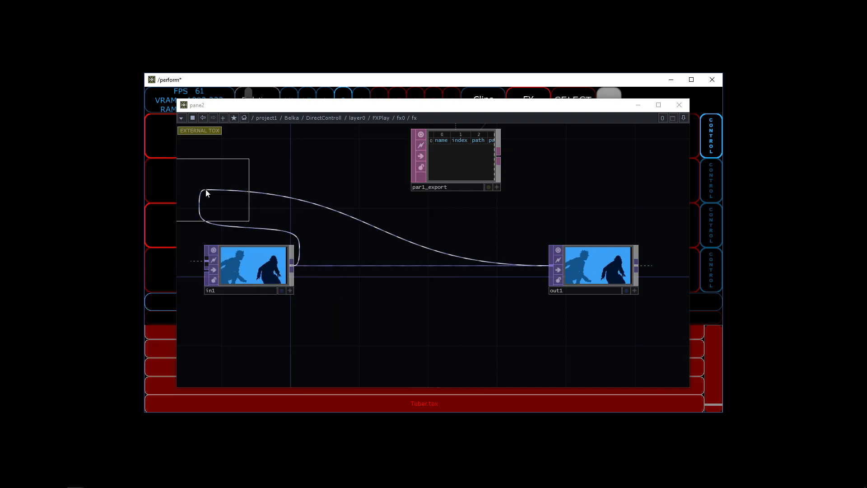
{"action": "left_click", "coordinate": [393, 266]}
Step: Make the parameterDefinition table's viewer active so its cells can be edited
{"action": "left_click_drag", "start_coordinate": [516, 265], "coordinate": [524, 350]}
{"action": "left_click_drag", "start_coordinate": [344, 155], "coordinate": [326, 206]}
{"action": "scroll", "coordinate": [325, 209], "scroll_direction": "up", "scroll_amount": 4}
{"action": "left_click_drag", "start_coordinate": [356, 298], "coordinate": [411, 300]}
{"action": "left_click", "coordinate": [454, 264]}
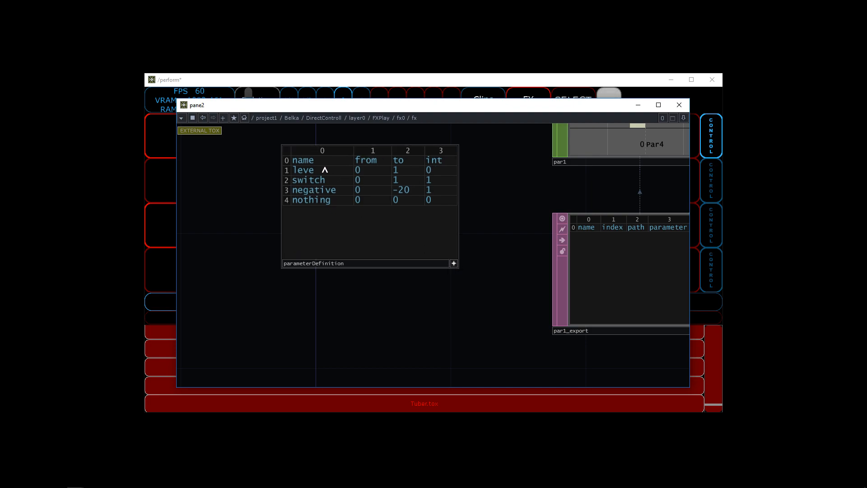
Step: Arrange the network and perform windows side by side and show the top layer's settings with the effect sliders
{"action": "left_click_drag", "start_coordinate": [449, 105], "coordinate": [325, 106]}
{"action": "left_click_drag", "start_coordinate": [543, 85], "coordinate": [672, 56]}
{"action": "left_click_drag", "start_coordinate": [415, 106], "coordinate": [381, 73]}
{"action": "left_click", "coordinate": [699, 71]}
{"action": "left_click", "coordinate": [544, 114]}
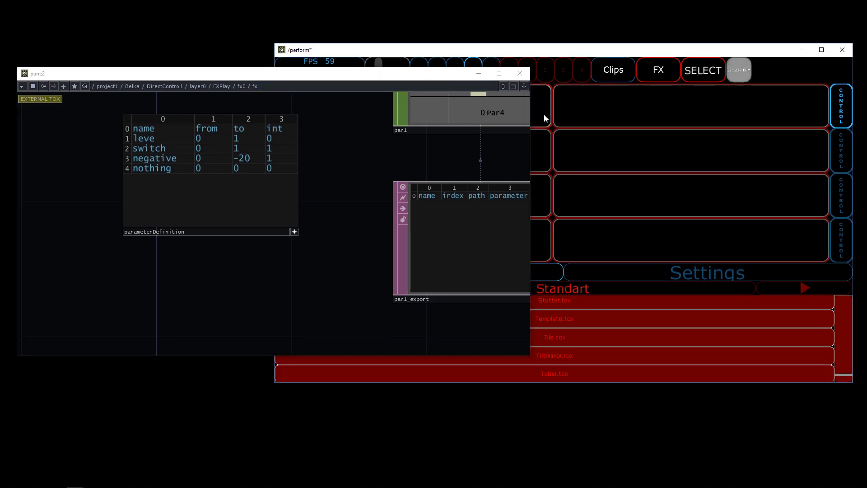
{"action": "left_click", "coordinate": [664, 274]}
{"action": "left_click_drag", "start_coordinate": [319, 79], "coordinate": [320, 114]}
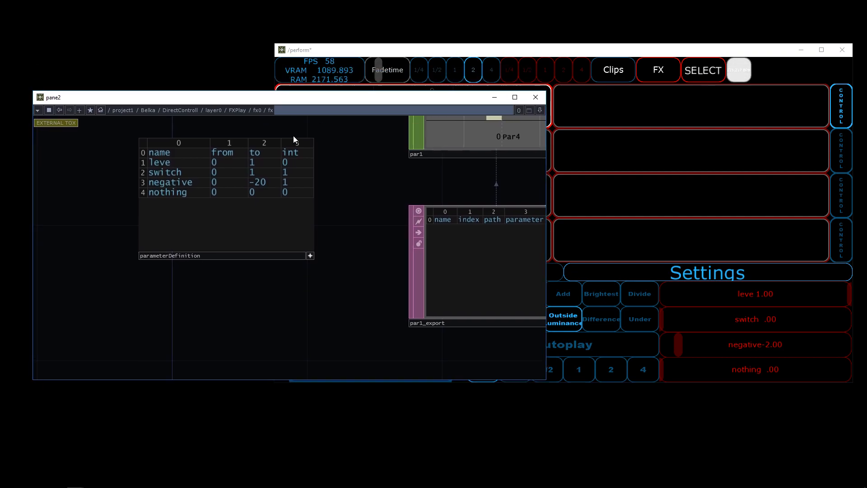
Step: Rename the switch parameter in the parameterDefinition table to width and try its slider in the layer settings
{"action": "double_click", "coordinate": [186, 172]}
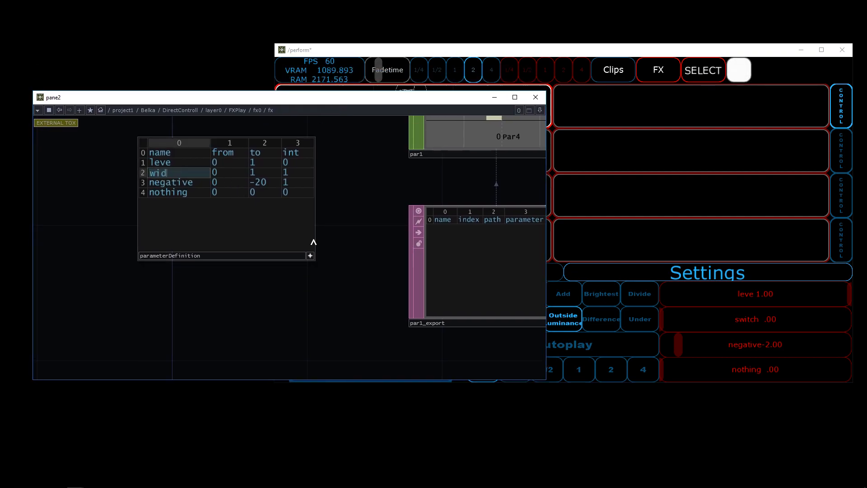
{"action": "key", "text": "Return"}
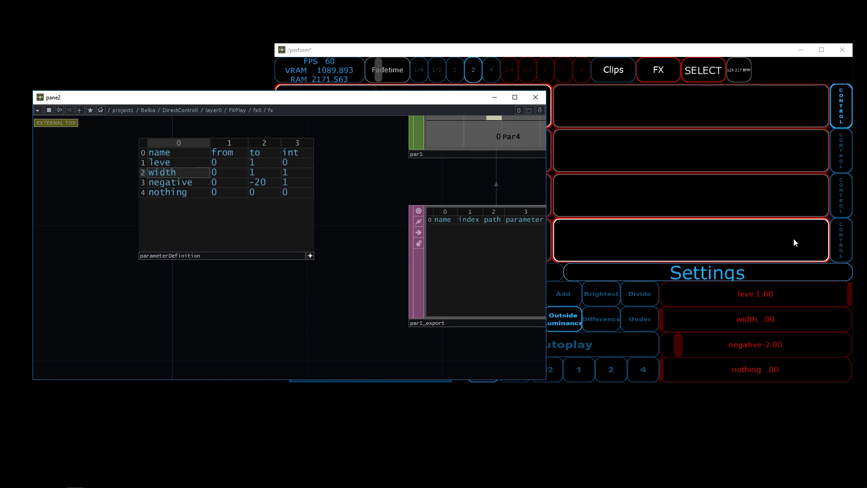
{"action": "left_click", "coordinate": [808, 327]}
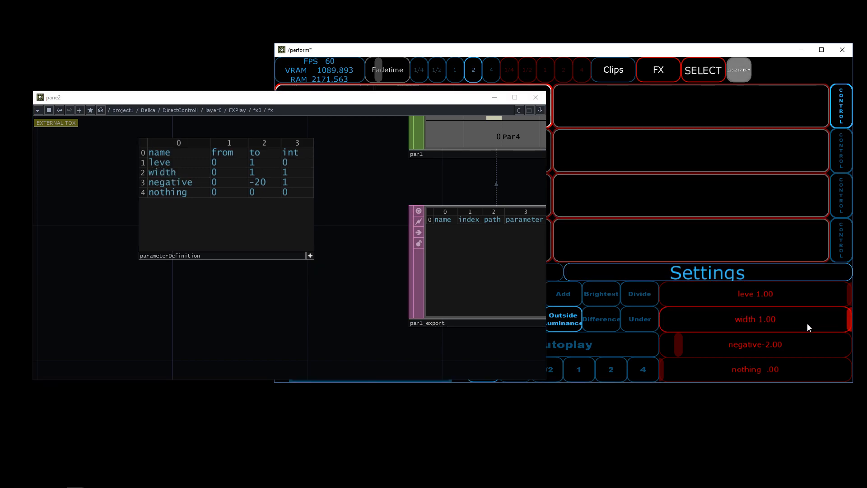
Step: Set the width parameter's int to 0, from to 1 and to to 100, and raise its slider to about 32.91
{"action": "double_click", "coordinate": [285, 171]}
{"action": "scroll", "coordinate": [262, 176], "scroll_direction": "up", "scroll_amount": 3}
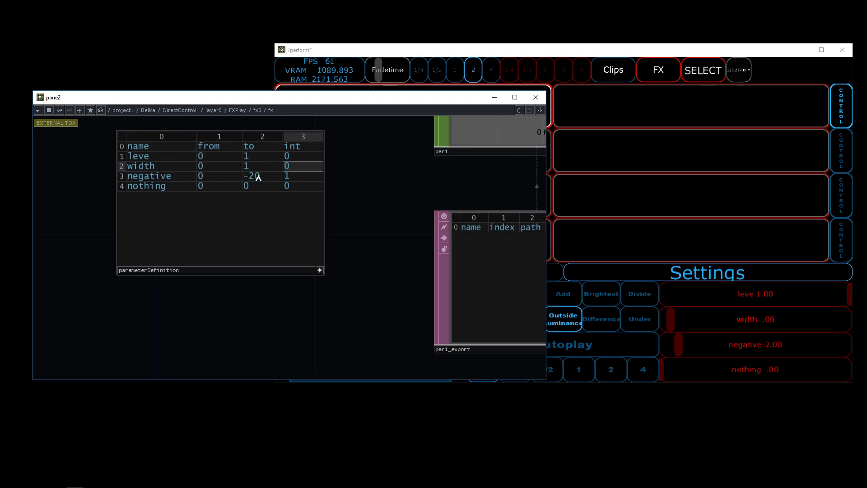
{"action": "double_click", "coordinate": [226, 158]}
{"action": "key", "text": "Tab"}
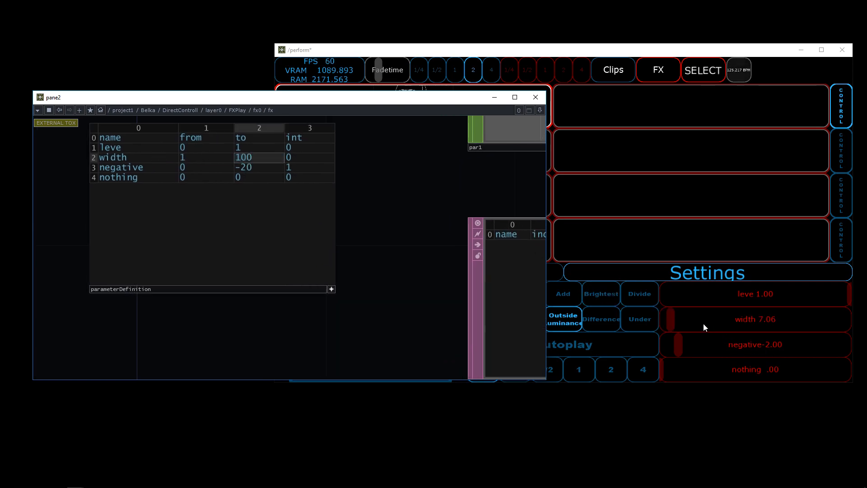
{"action": "left_click_drag", "start_coordinate": [708, 326], "coordinate": [780, 329]}
Step: Show edge1's parameters and export the Par2 channel of par1 to its Strength parameter
{"action": "scroll", "coordinate": [379, 285], "scroll_direction": "down", "scroll_amount": 5}
{"action": "left_click_drag", "start_coordinate": [379, 274], "coordinate": [271, 270]}
{"action": "scroll", "coordinate": [271, 270], "scroll_direction": "down", "scroll_amount": 1}
{"action": "scroll", "coordinate": [451, 294], "scroll_direction": "down", "scroll_amount": 1}
{"action": "left_click_drag", "start_coordinate": [441, 283], "coordinate": [420, 225]}
{"action": "scroll", "coordinate": [420, 226], "scroll_direction": "down", "scroll_amount": 1}
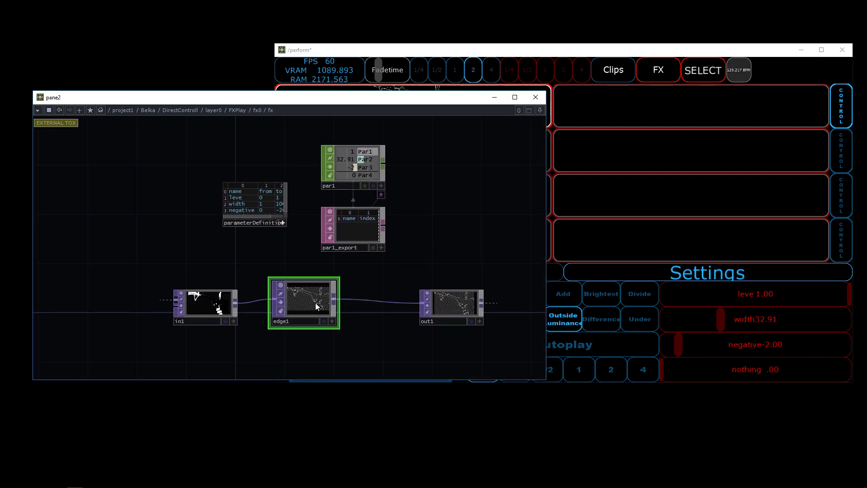
{"action": "key", "text": "p"}
{"action": "left_click_drag", "start_coordinate": [356, 273], "coordinate": [288, 307]}
{"action": "scroll", "coordinate": [285, 226], "scroll_direction": "up", "scroll_amount": 4}
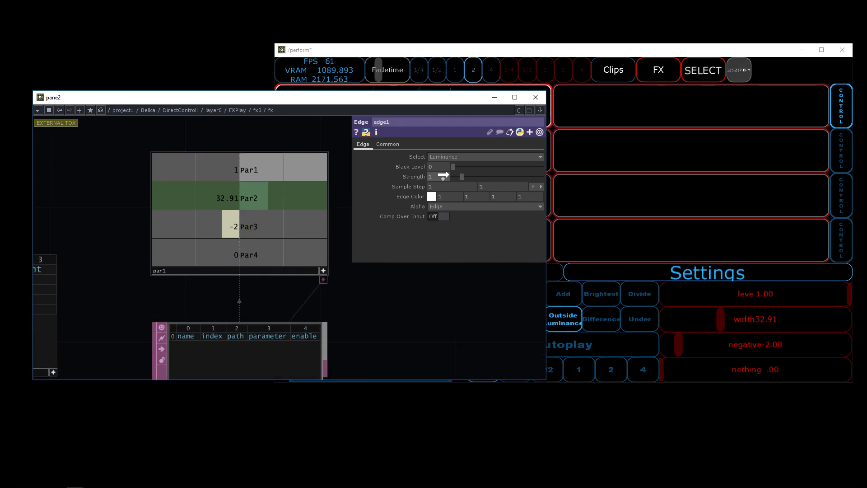
{"action": "left_click_drag", "start_coordinate": [443, 176], "coordinate": [444, 180]}
{"action": "left_click", "coordinate": [433, 155]}
{"action": "left_click_drag", "start_coordinate": [412, 239], "coordinate": [421, 182]}
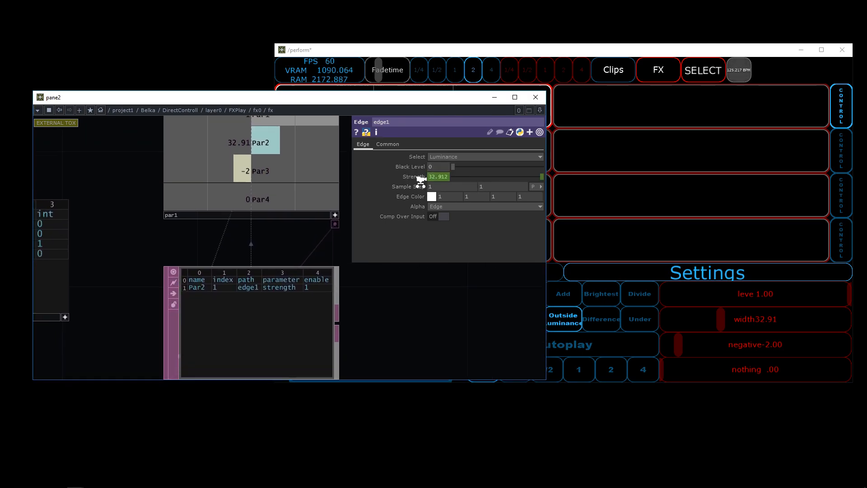
Step: Check the edge1 output up close while adjusting the effect's width slider to about 31.28
{"action": "scroll", "coordinate": [420, 180], "scroll_direction": "down", "scroll_amount": 5}
{"action": "scroll", "coordinate": [330, 318], "scroll_direction": "up", "scroll_amount": 5}
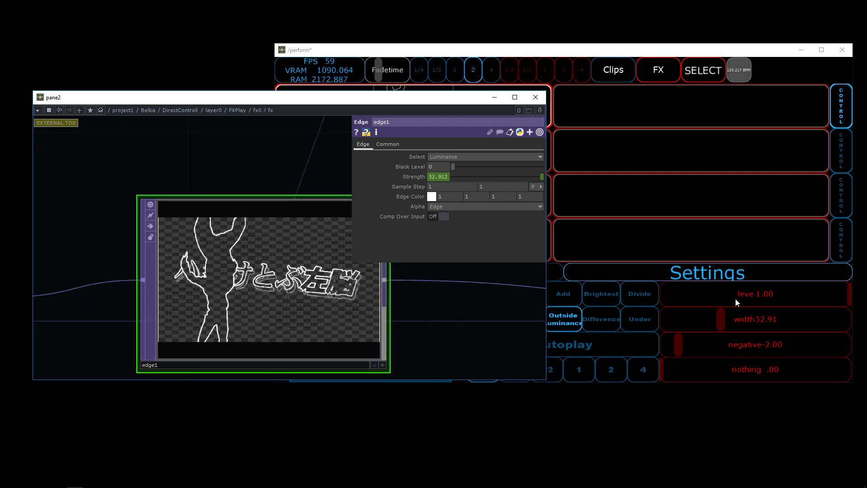
{"action": "mouse_move", "coordinate": [731, 320]}
{"action": "left_mouse_down"}
{"action": "mouse_move", "coordinate": [828, 319]}
{"action": "mouse_move", "coordinate": [682, 318]}
{"action": "mouse_move", "coordinate": [656, 329]}
{"action": "mouse_move", "coordinate": [719, 322]}
{"action": "left_mouse_up"}
{"action": "scroll", "coordinate": [135, 192], "scroll_direction": "down", "scroll_amount": 5}
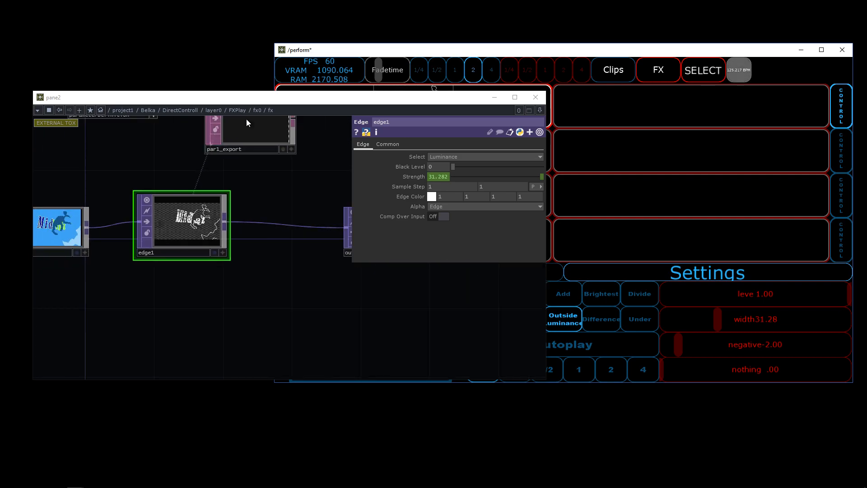
Step: Try to save the fx component inside fx1 as a .tox file in the Standart effects folder
{"action": "left_click", "coordinate": [239, 111]}
{"action": "scroll", "coordinate": [273, 161], "scroll_direction": "up", "scroll_amount": 5}
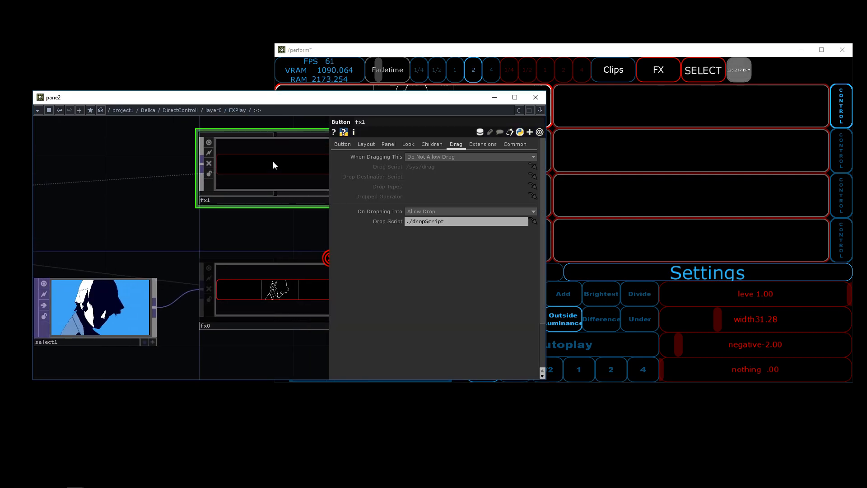
{"action": "scroll", "coordinate": [210, 272], "scroll_direction": "up", "scroll_amount": 3}
{"action": "right_click", "coordinate": [155, 282]}
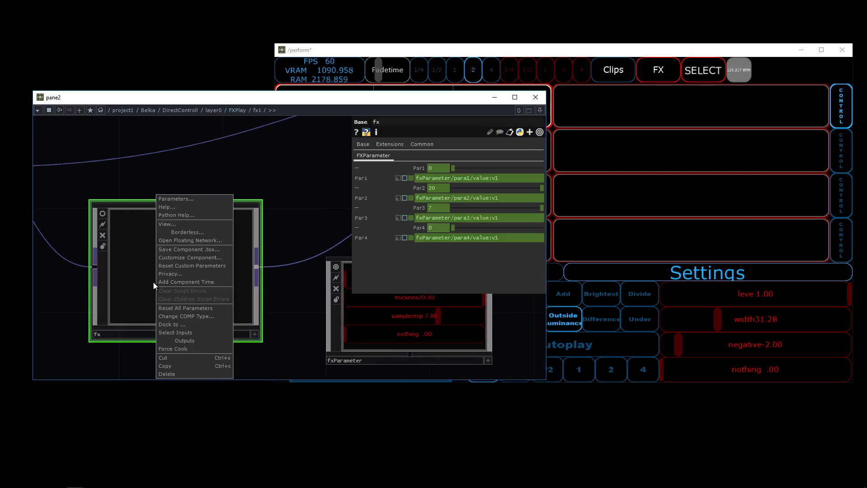
{"action": "left_click", "coordinate": [203, 250]}
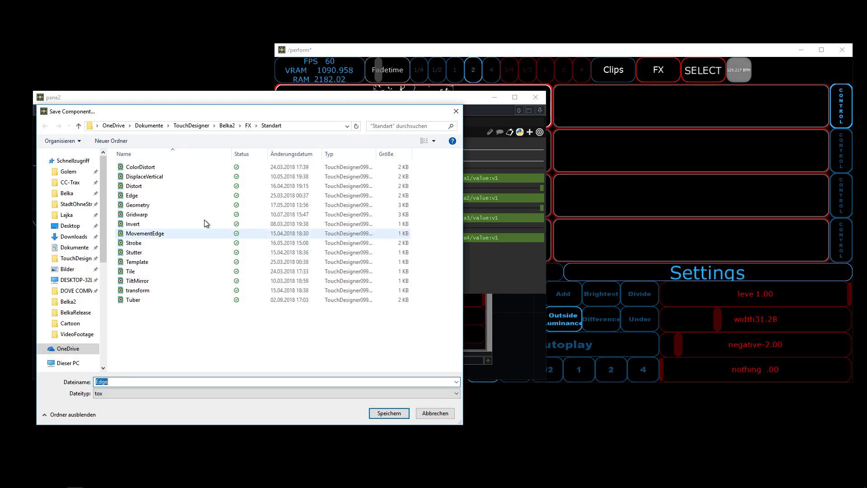
{"action": "left_click", "coordinate": [448, 416]}
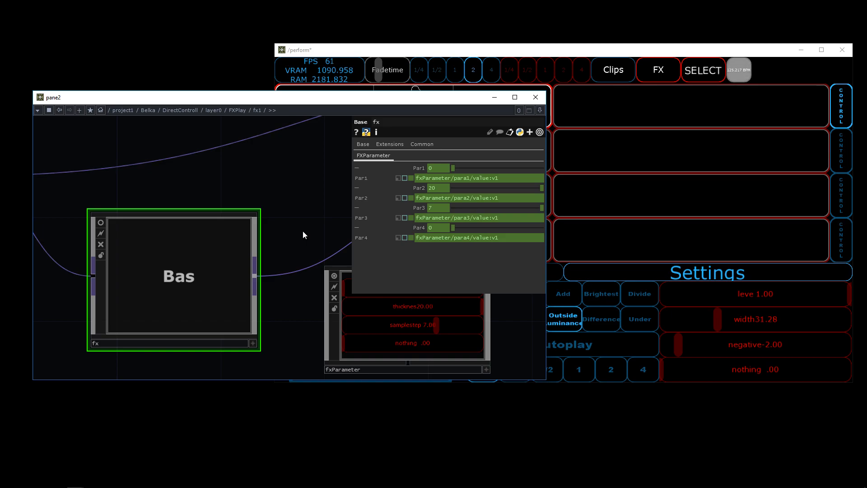
Step: Close the network window, reposition the perform window, and show the Clips grid with the clip loading browser
{"action": "left_click", "coordinate": [536, 97]}
{"action": "left_click_drag", "start_coordinate": [682, 53], "coordinate": [531, 59]}
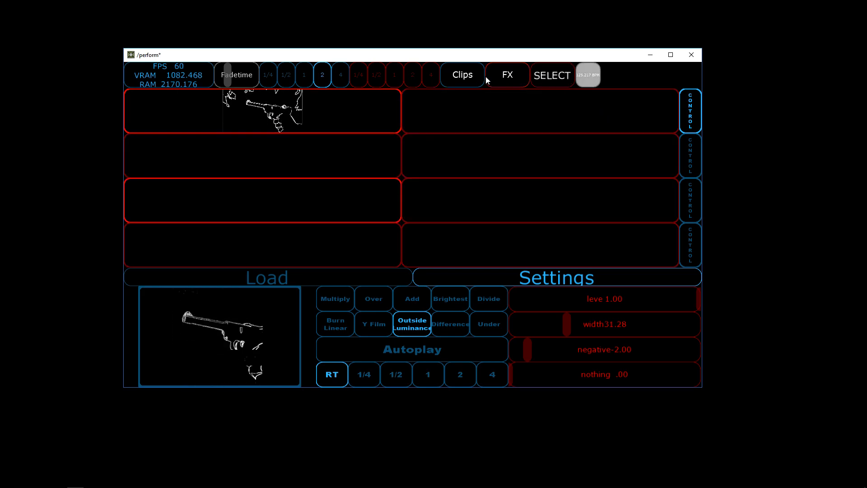
{"action": "left_click", "coordinate": [476, 83]}
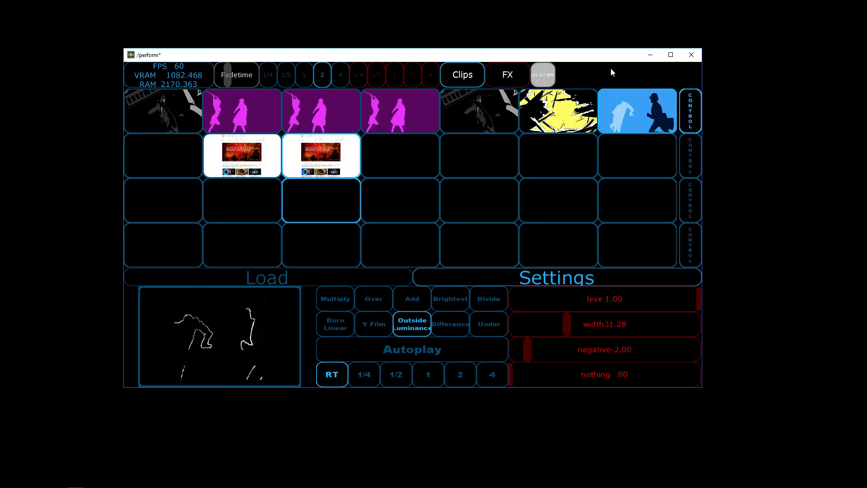
{"action": "left_click", "coordinate": [379, 274]}
Step: Browse the clip folders from External through 9Rings and AnimeBands to AnimeDancing
{"action": "scroll", "coordinate": [520, 311], "scroll_direction": "down", "scroll_amount": 4}
{"action": "scroll", "coordinate": [520, 311], "scroll_direction": "up", "scroll_amount": 4}
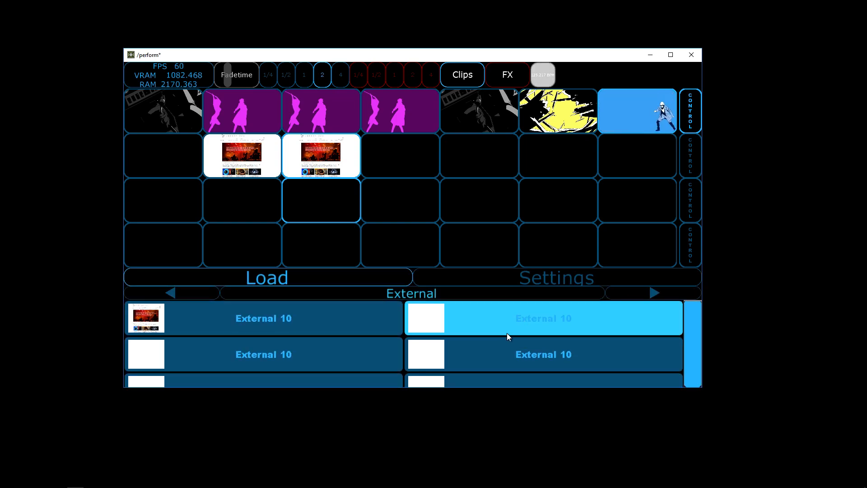
{"action": "left_click", "coordinate": [650, 292]}
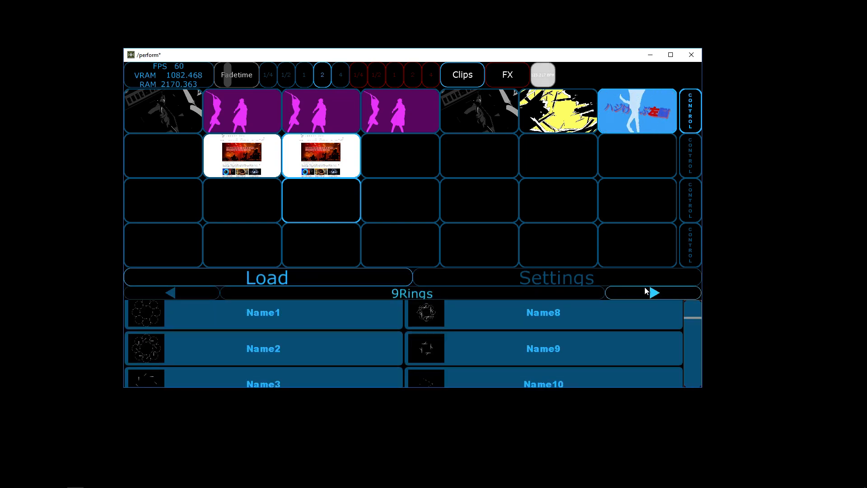
{"action": "left_click", "coordinate": [647, 294]}
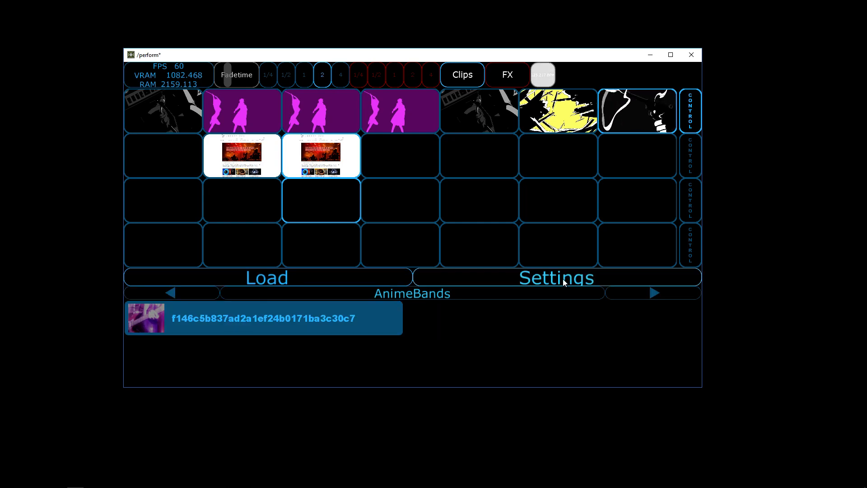
{"action": "left_click", "coordinate": [644, 297]}
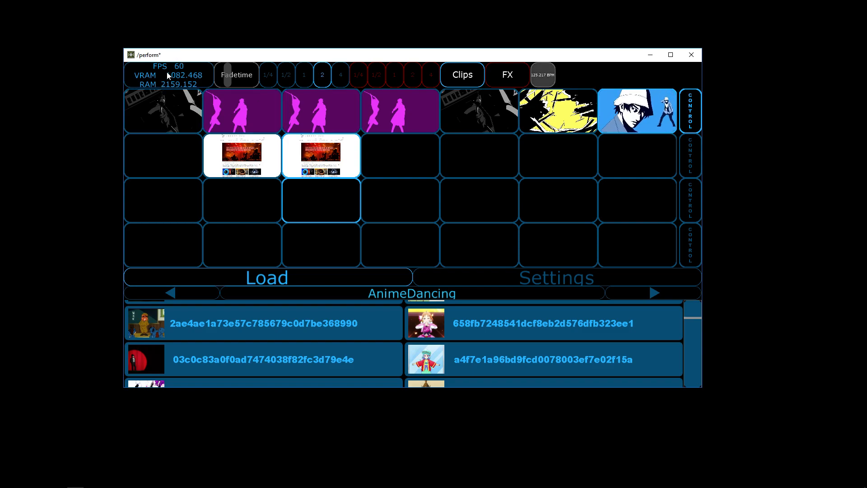
Step: Leave Perform mode and set the Belka container to 15 clips per layer and 10 layers
{"action": "key", "text": "Escape"}
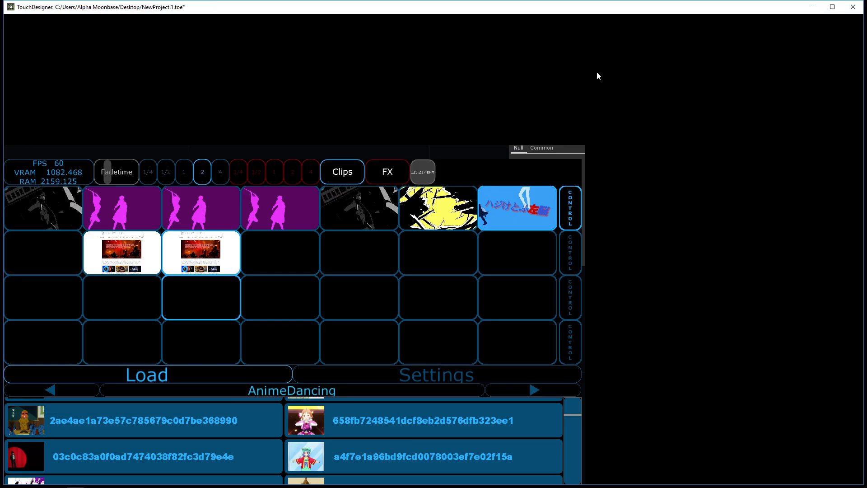
{"action": "scroll", "coordinate": [376, 163], "scroll_direction": "down", "scroll_amount": 1}
{"action": "left_click", "coordinate": [323, 190]}
{"action": "scroll", "coordinate": [296, 186], "scroll_direction": "up", "scroll_amount": 6}
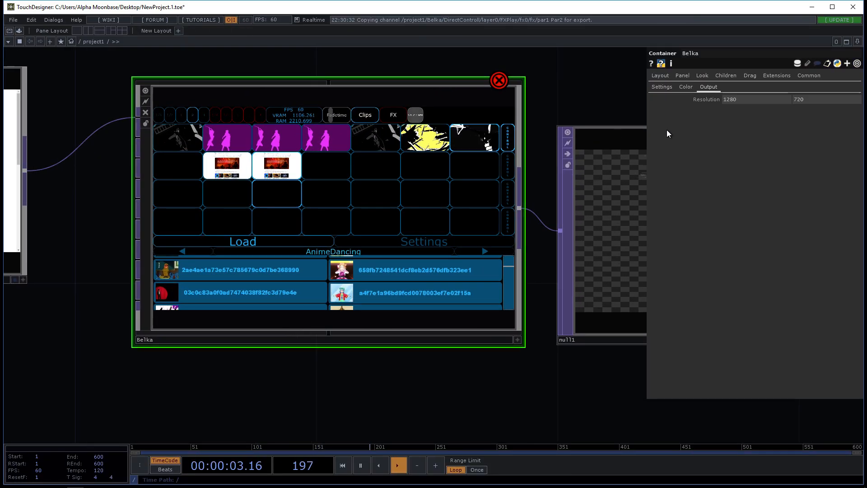
{"action": "left_click", "coordinate": [667, 86]}
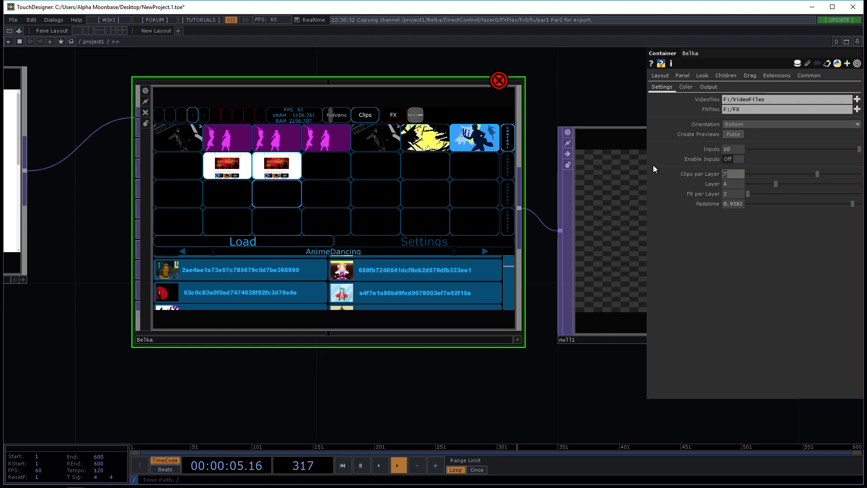
{"action": "type", "text": "15"}
{"action": "key", "text": "Return"}
{"action": "type", "text": "10"}
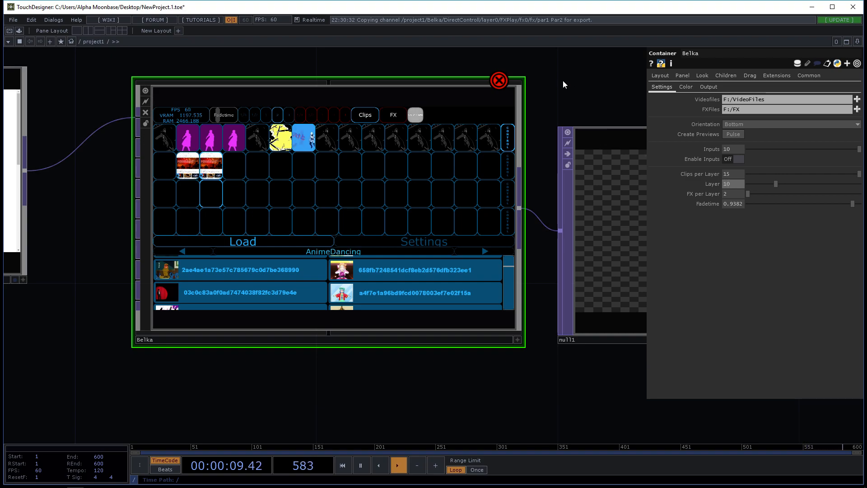
{"action": "key", "text": "Return"}
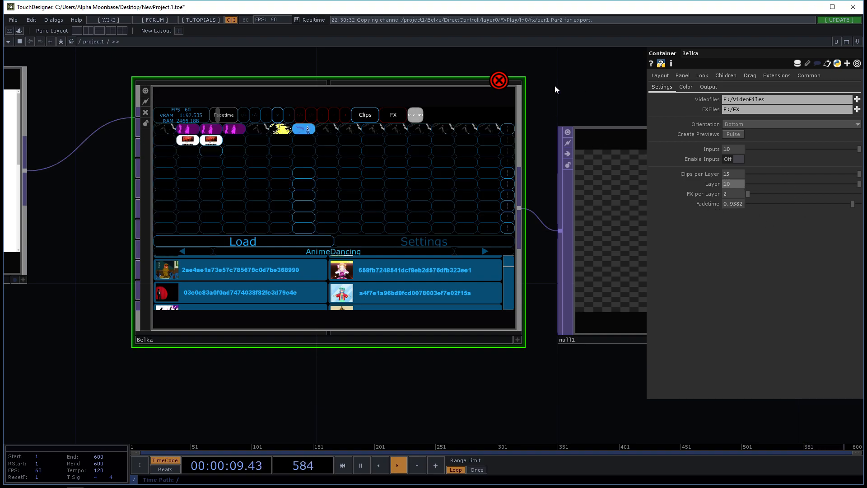
Step: Return to Perform mode and fill the second to fourth layers with the Bubles, cartoon and Crosswalk folders' clips
{"action": "key", "text": "F1"}
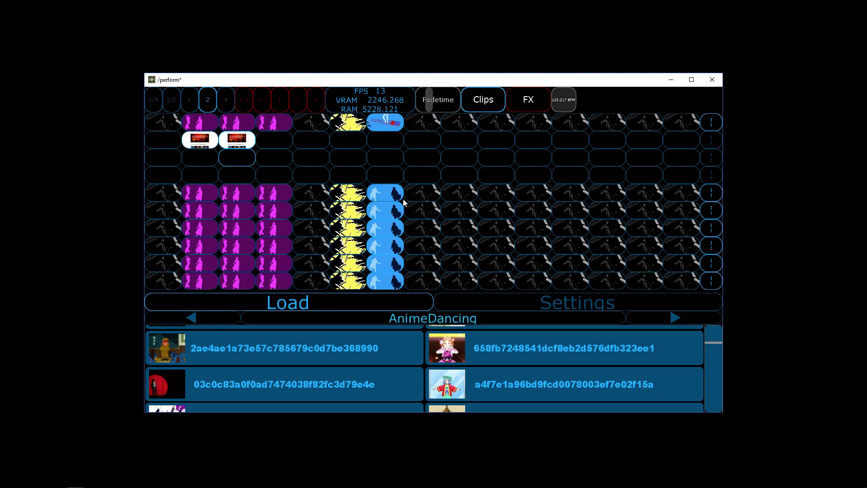
{"action": "left_click", "coordinate": [633, 320]}
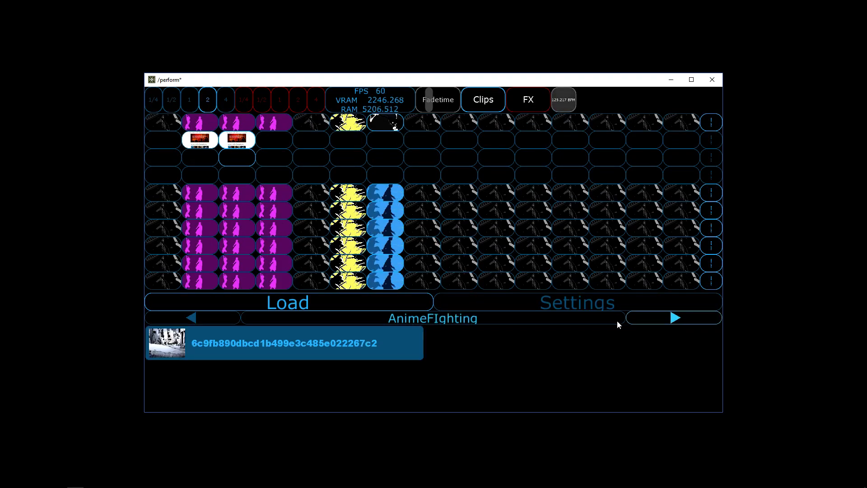
{"action": "left_click", "coordinate": [668, 317]}
{"action": "left_click", "coordinate": [670, 317]}
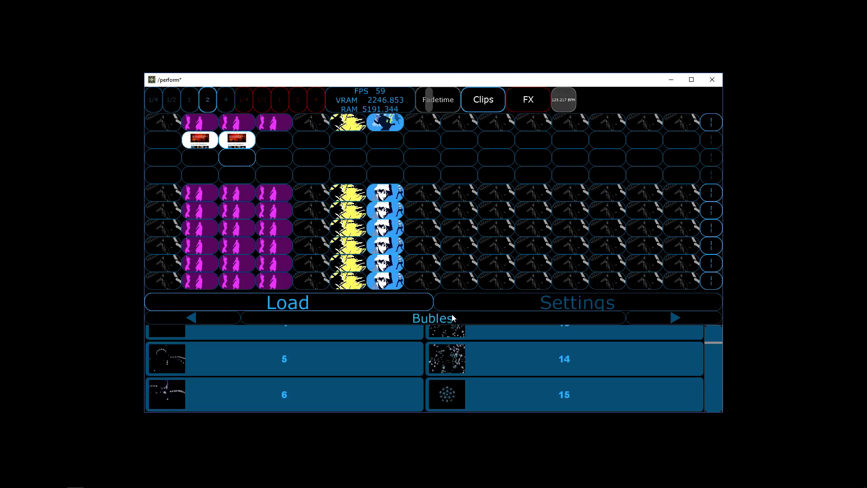
{"action": "mouse_move", "coordinate": [698, 168]}
{"action": "left_mouse_down"}
{"action": "mouse_move", "coordinate": [696, 159]}
{"action": "mouse_move", "coordinate": [710, 158]}
{"action": "left_mouse_up"}
{"action": "left_click", "coordinate": [655, 319]}
{"action": "left_click", "coordinate": [660, 317]}
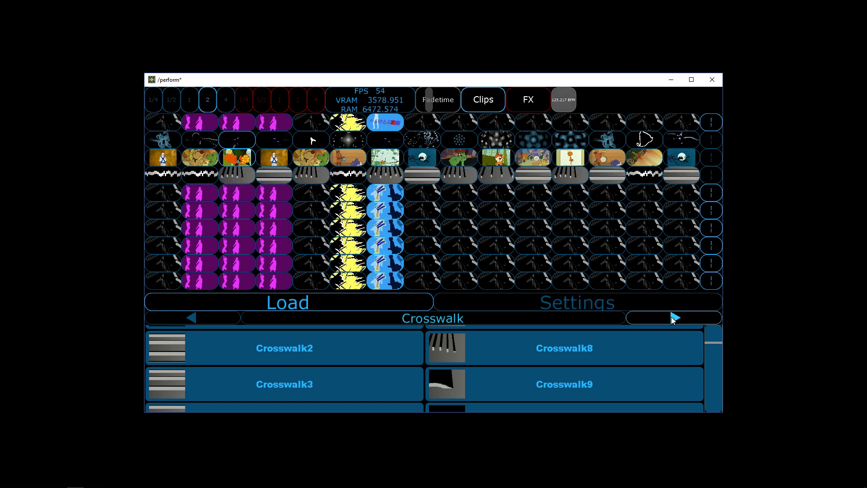
Step: Fill the fifth, sixth and seventh layers with clips from the folders between Crosswalk and Driving, one folder per layer
{"action": "left_click", "coordinate": [672, 315]}
{"action": "left_click_drag", "start_coordinate": [460, 320], "coordinate": [710, 227]}
{"action": "left_click", "coordinate": [664, 319]}
{"action": "left_click", "coordinate": [678, 318]}
{"action": "left_click", "coordinate": [676, 318]}
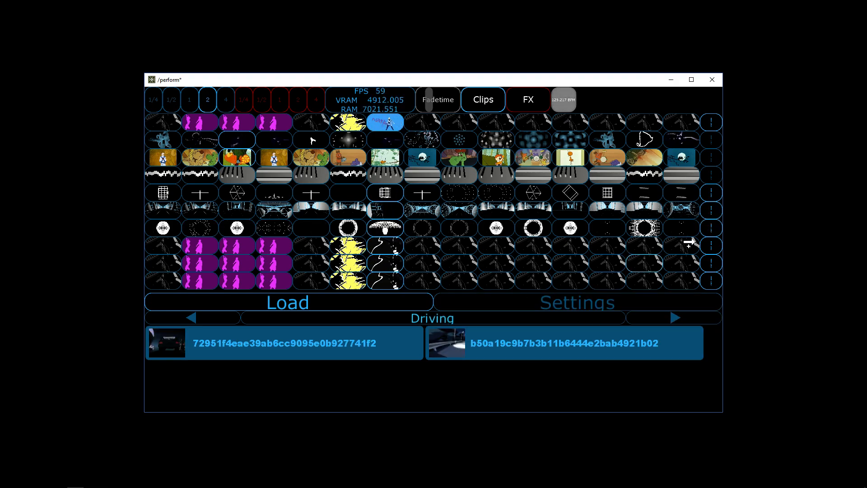
Step: Fill the eighth layer with the Driving clips and the last two layers from the folders that follow, up to Edges
{"action": "left_click_drag", "start_coordinate": [549, 316], "coordinate": [710, 245]}
{"action": "left_click", "coordinate": [685, 320]}
{"action": "left_click_drag", "start_coordinate": [435, 318], "coordinate": [710, 279]}
{"action": "left_click", "coordinate": [676, 317]}
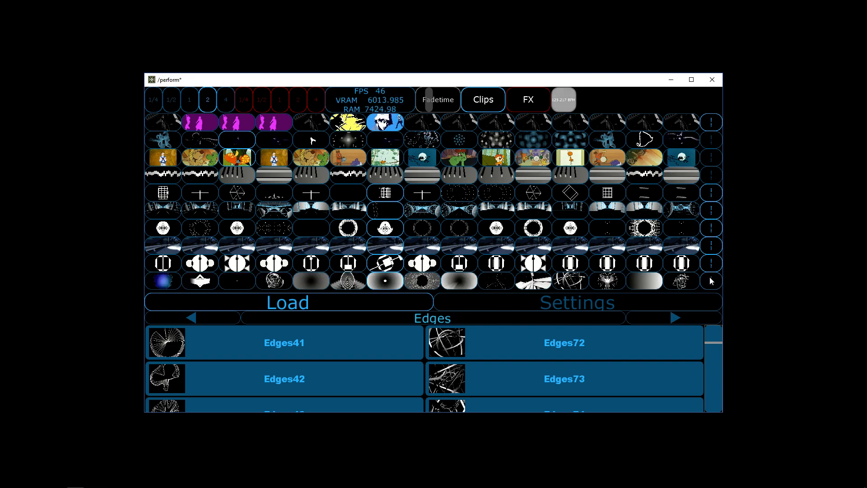